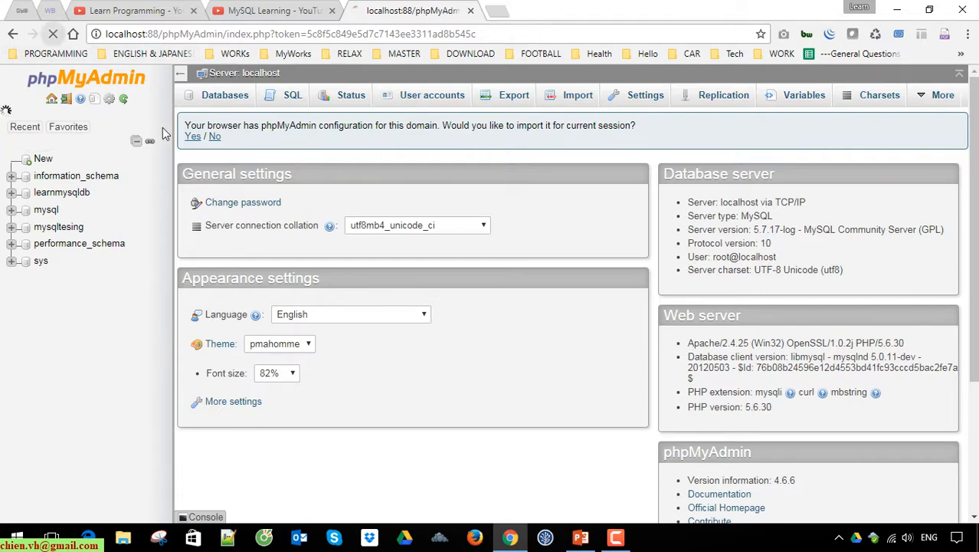
Export the learnmysqldb database using the Quick method in SQL format
click(53, 34)
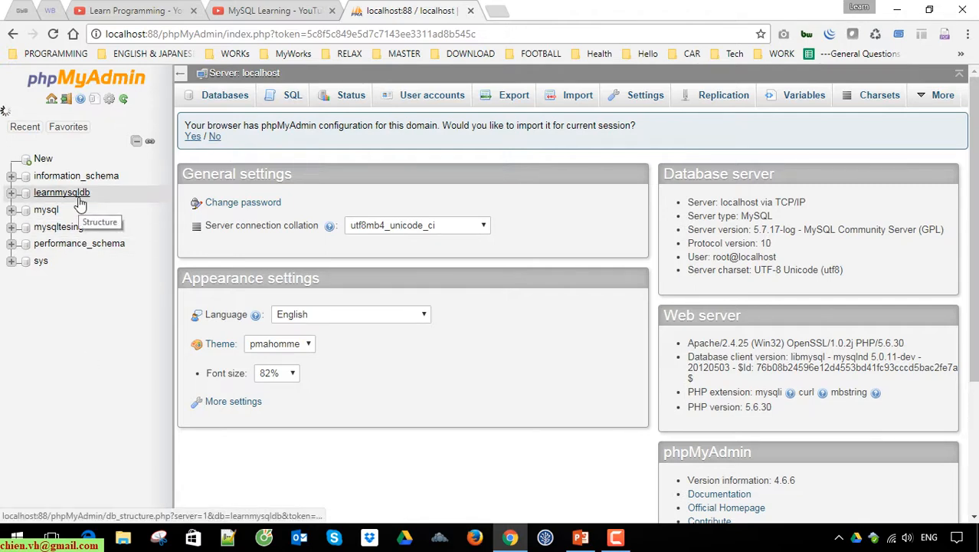
click(12, 193)
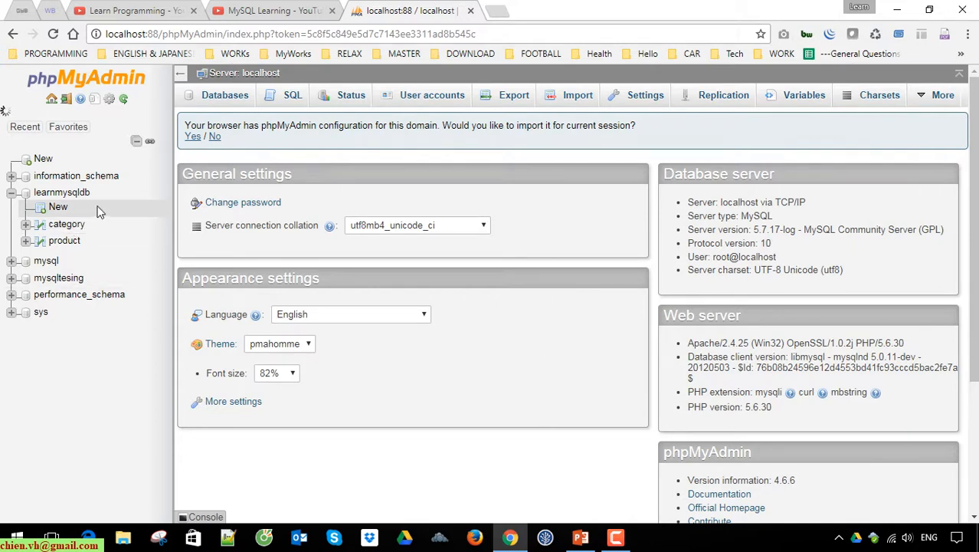
click(57, 195)
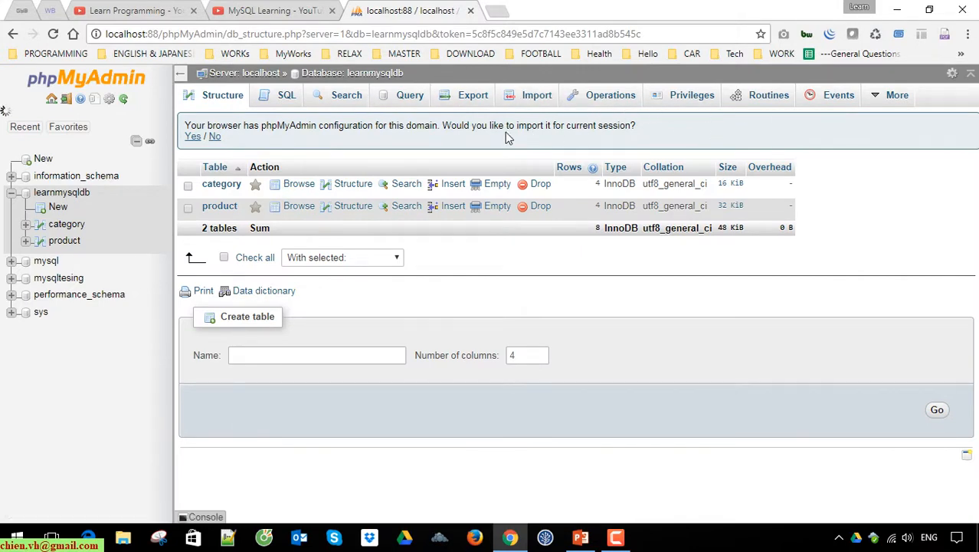
click(467, 99)
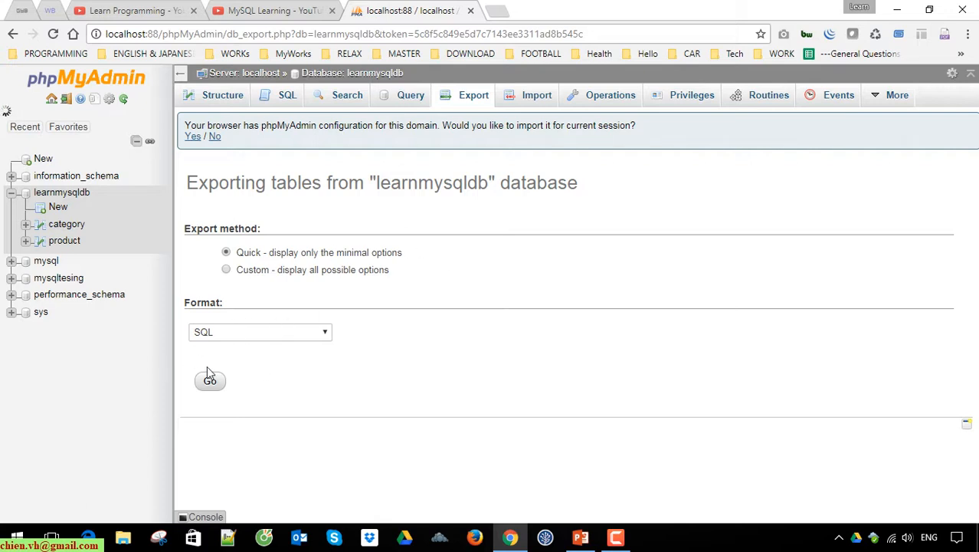
click(296, 334)
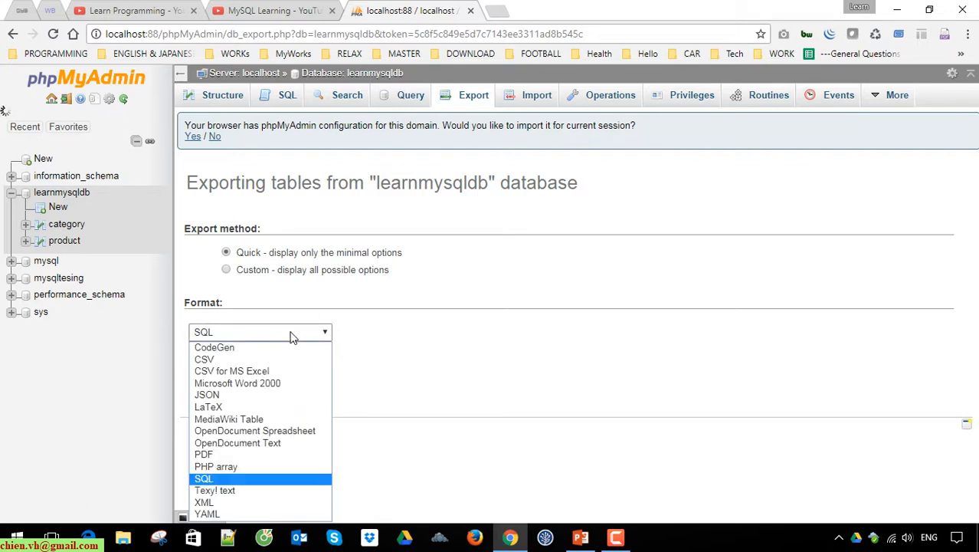
click(291, 337)
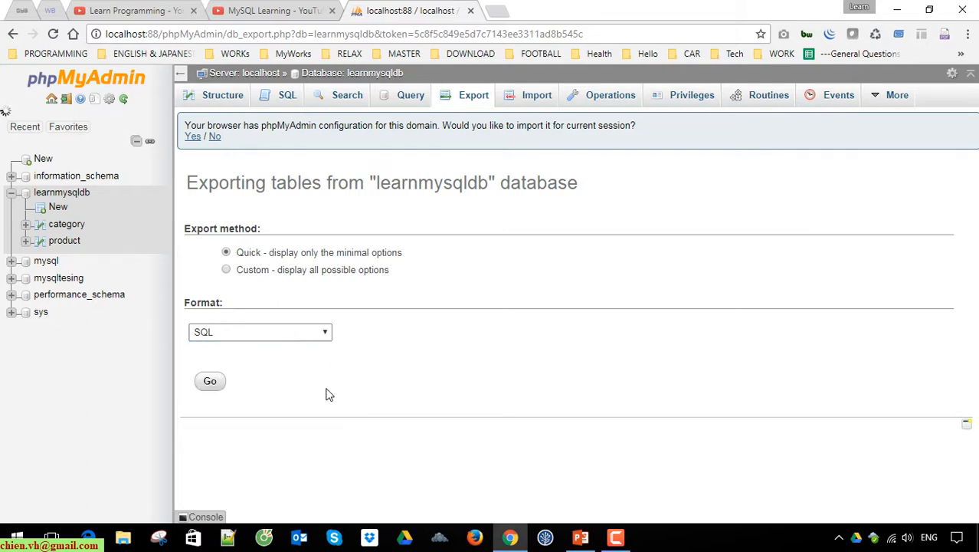
click(213, 386)
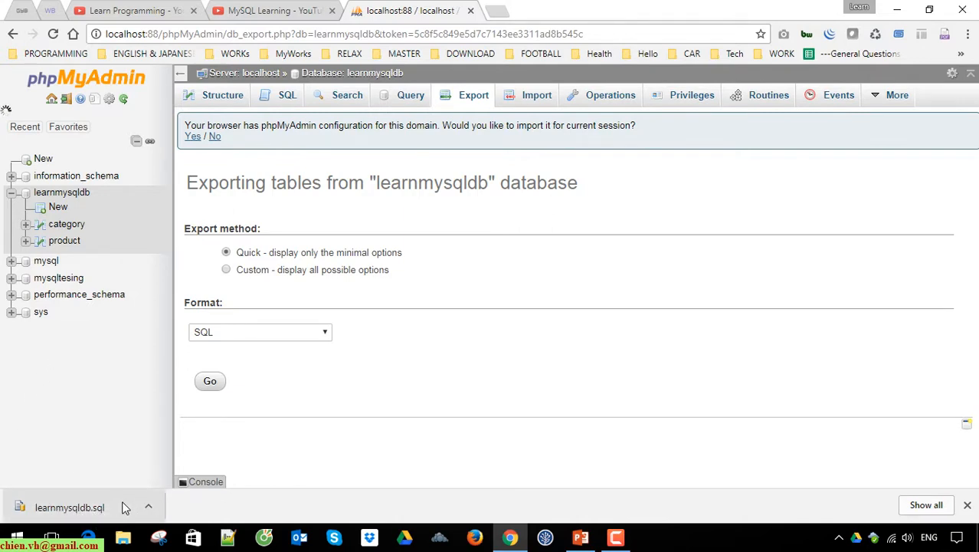
Show the exported learnmysqldb.sql in its download folder and view its contents in Notepad
click(926, 505)
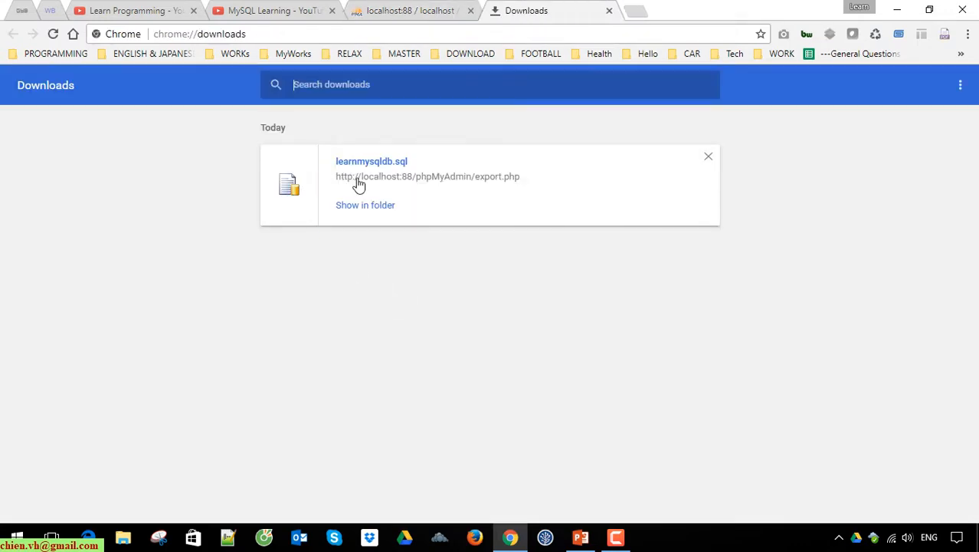
click(365, 206)
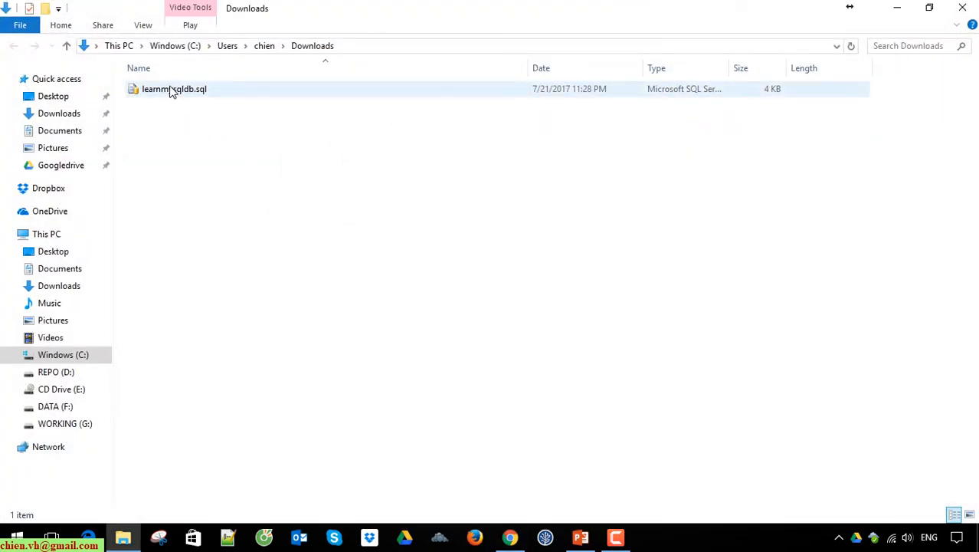
right_click(172, 91)
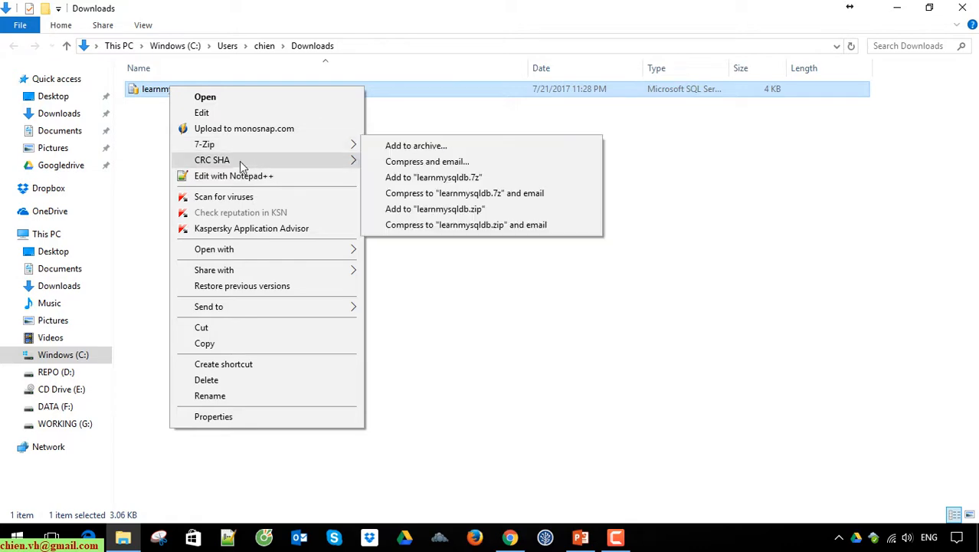
mouse_move(251, 253)
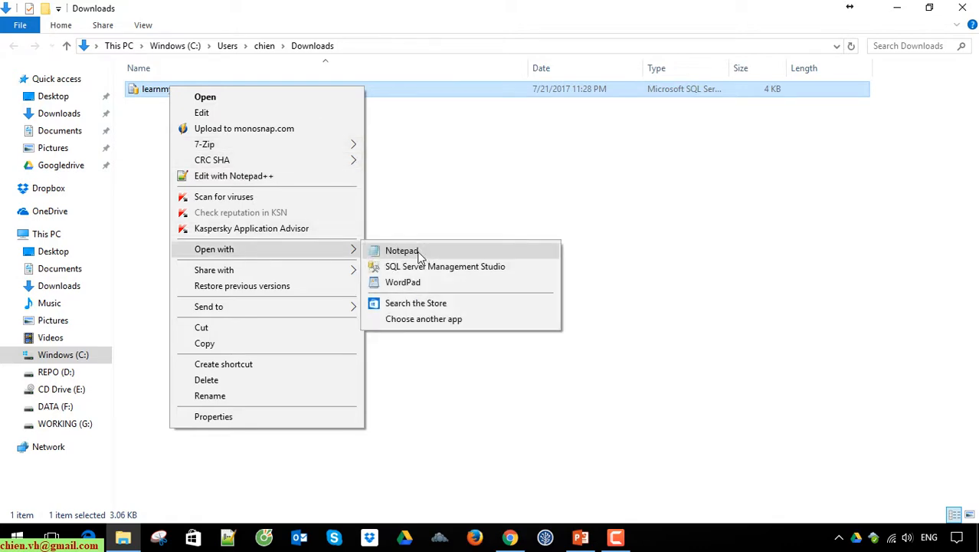
click(401, 251)
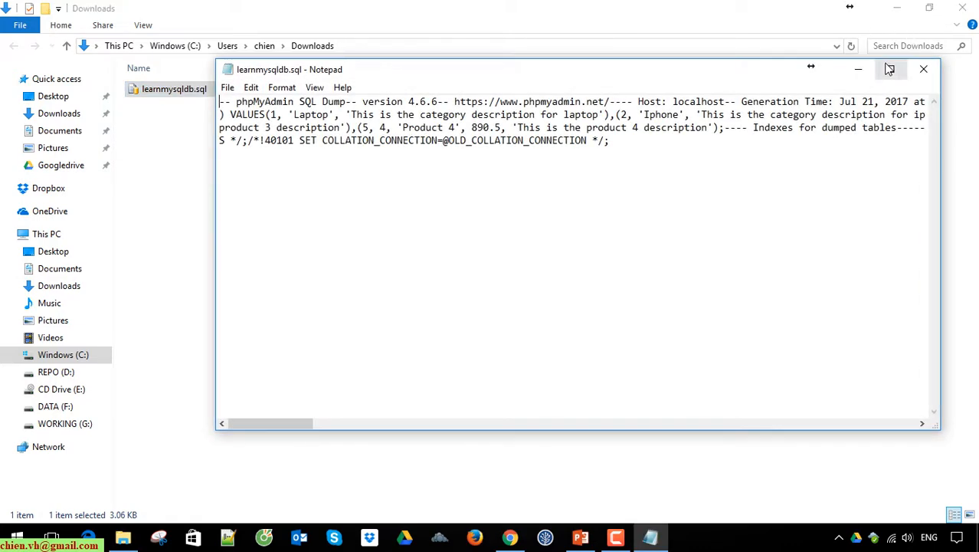
click(888, 69)
click(95, 24)
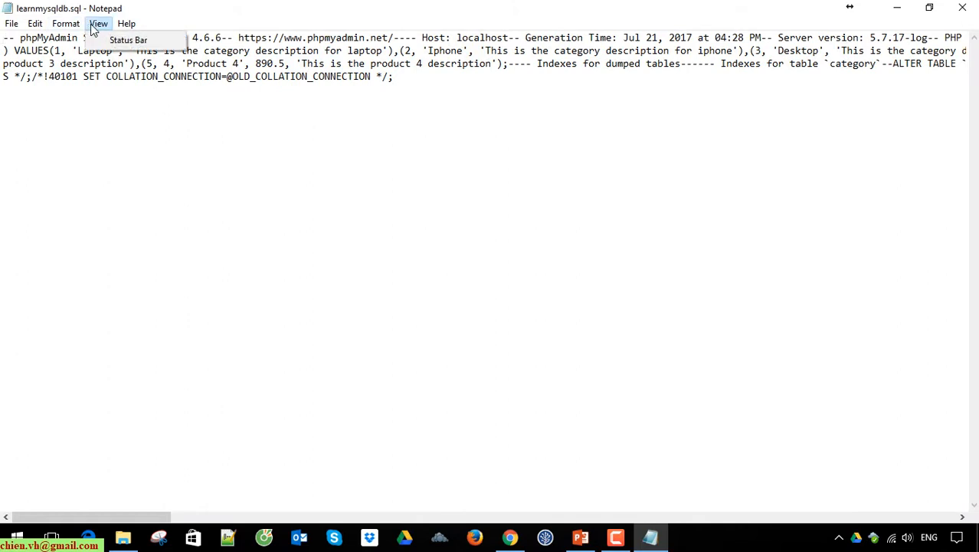
mouse_move(71, 27)
mouse_move(37, 29)
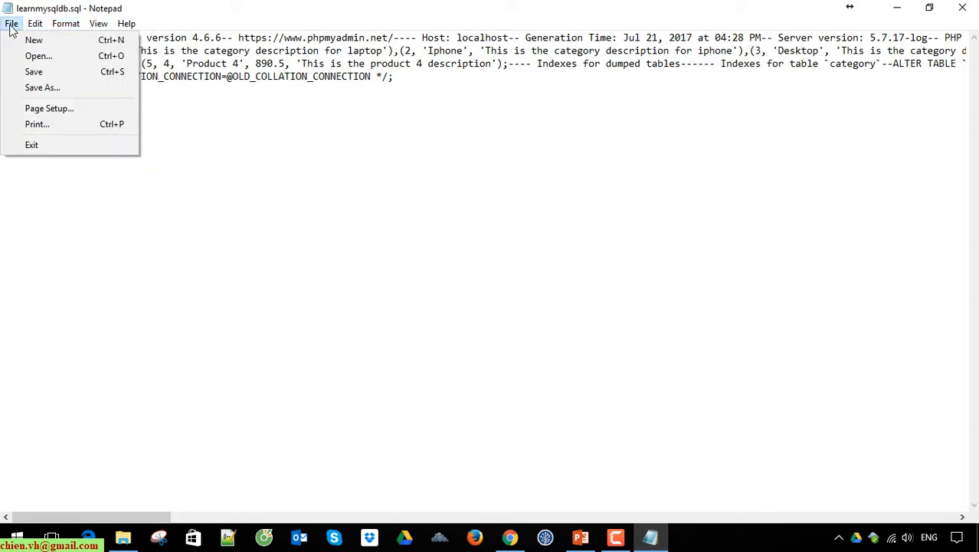
click(959, 8)
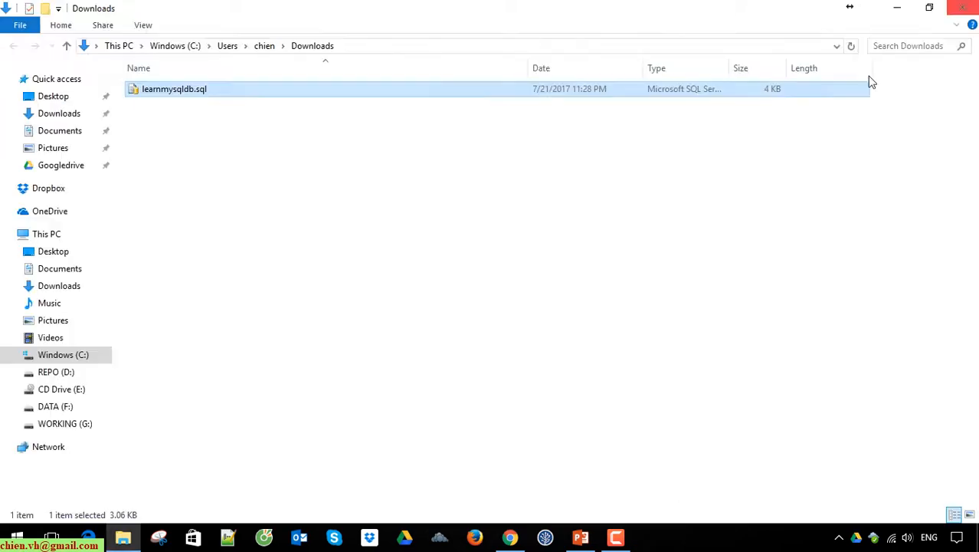
Open learnmysqldb.sql in Notepad++ and examine the dump's header, database name, table definitions, inserted rows and indexes
right_click(147, 91)
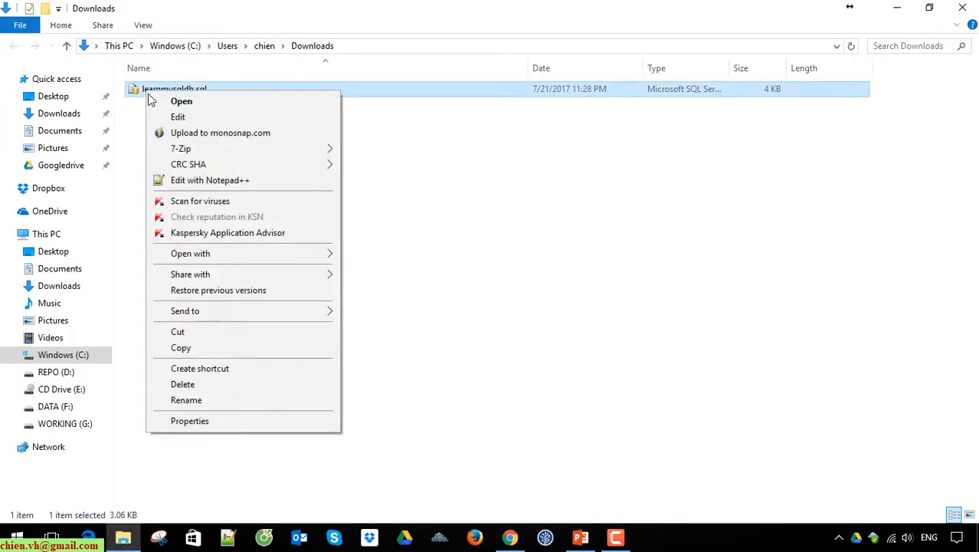
click(222, 181)
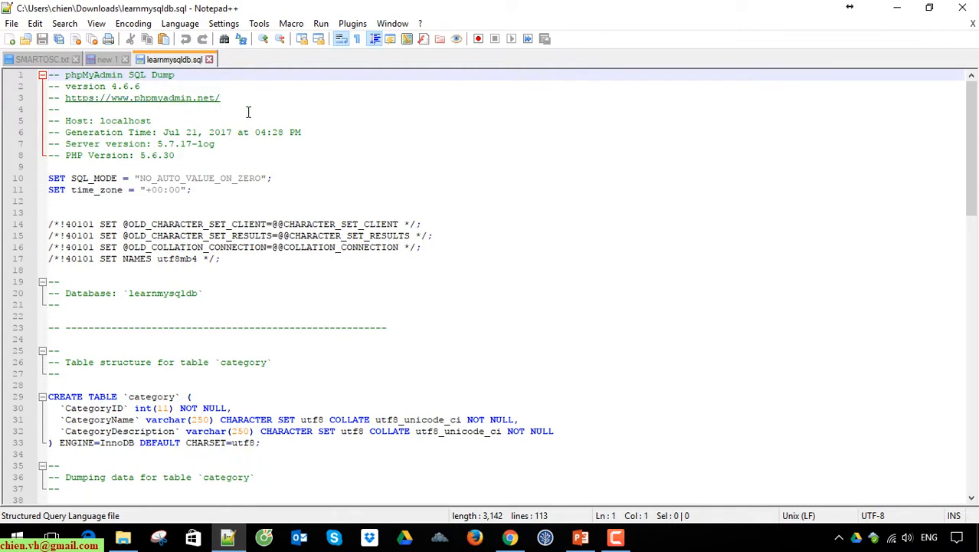
scroll(139, 189, down, 1)
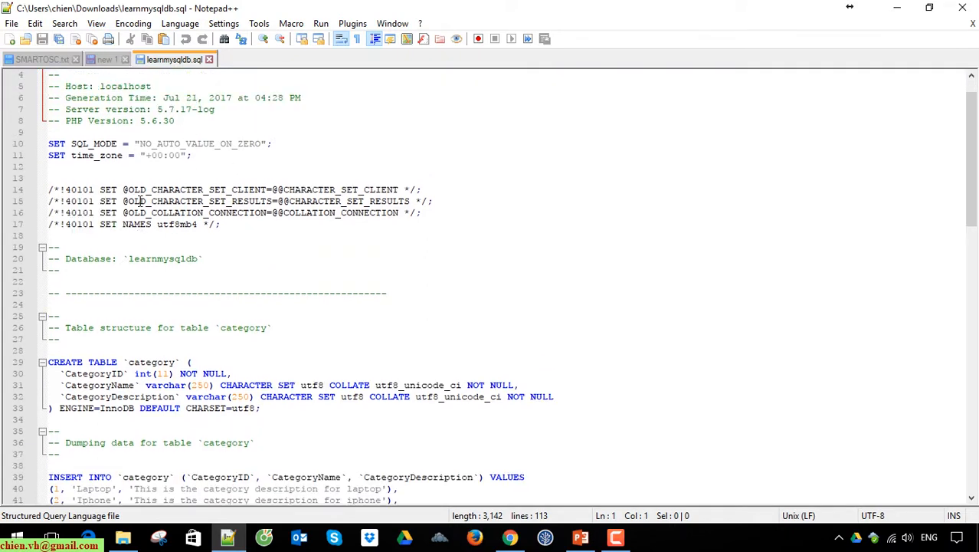
click(168, 144)
click(317, 293)
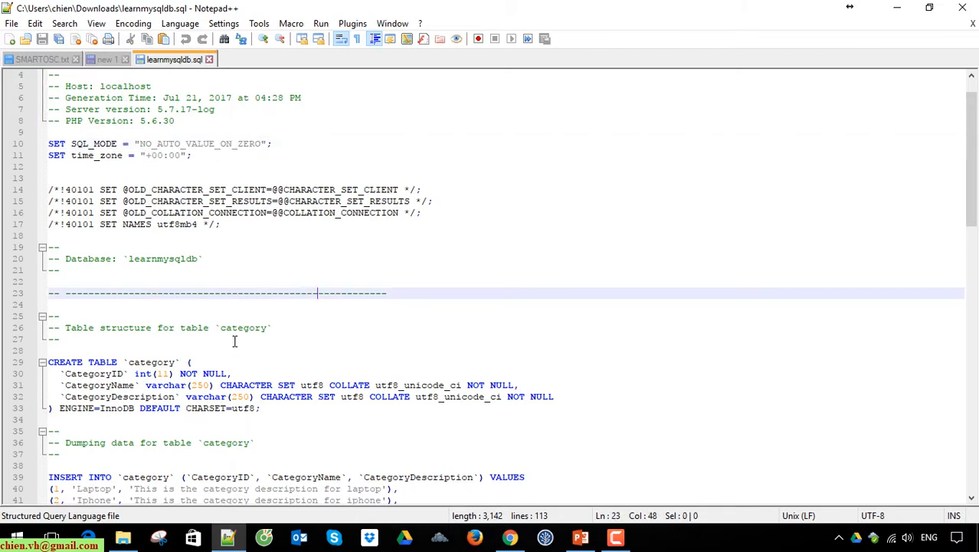
double_click(186, 259)
click(382, 273)
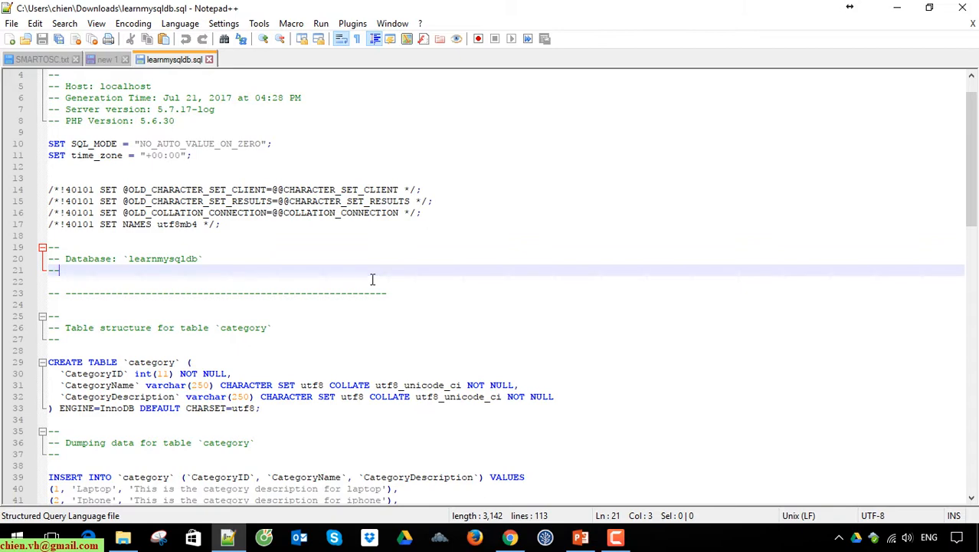
scroll(372, 279, up, 1)
scroll(368, 282, down, 8)
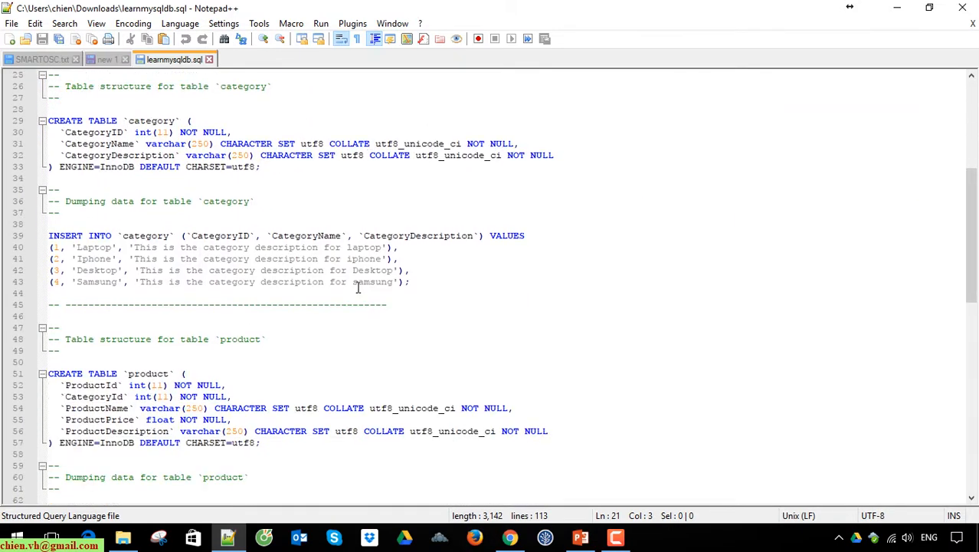
scroll(353, 289, down, 5)
scroll(349, 291, down, 5)
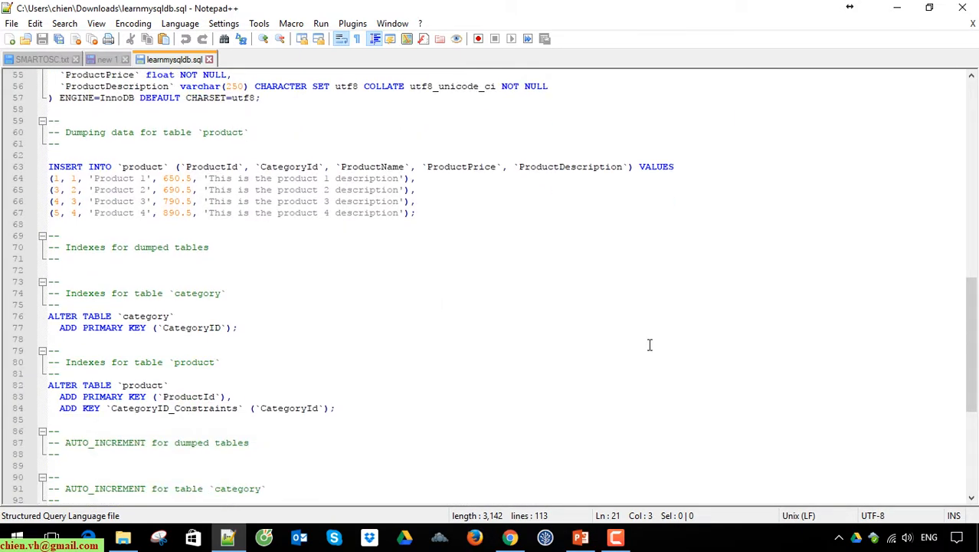
Examine the CREATE TABLE and INSERT statements for the category table in the SQL dump
drag(976, 394, 905, 177)
click(147, 317)
double_click(146, 327)
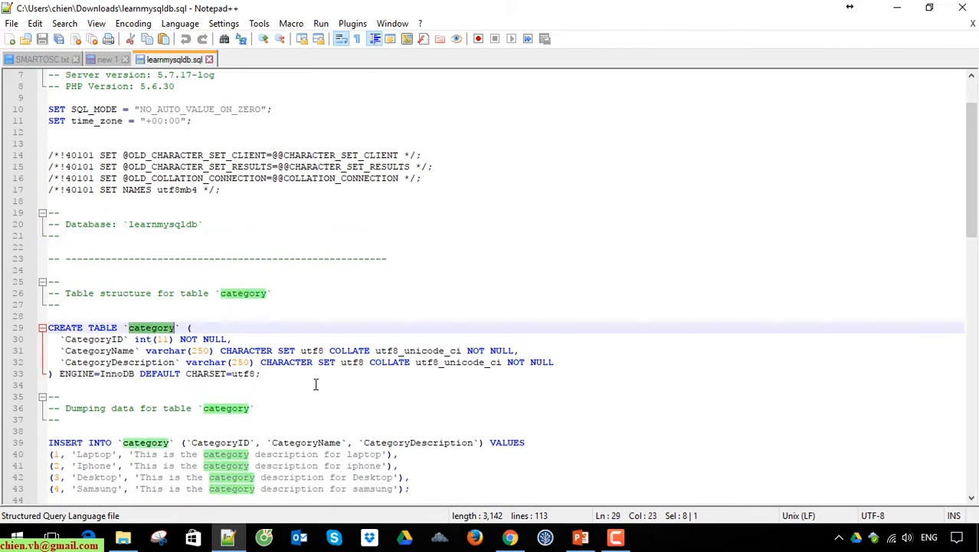
scroll(315, 383, down, 4)
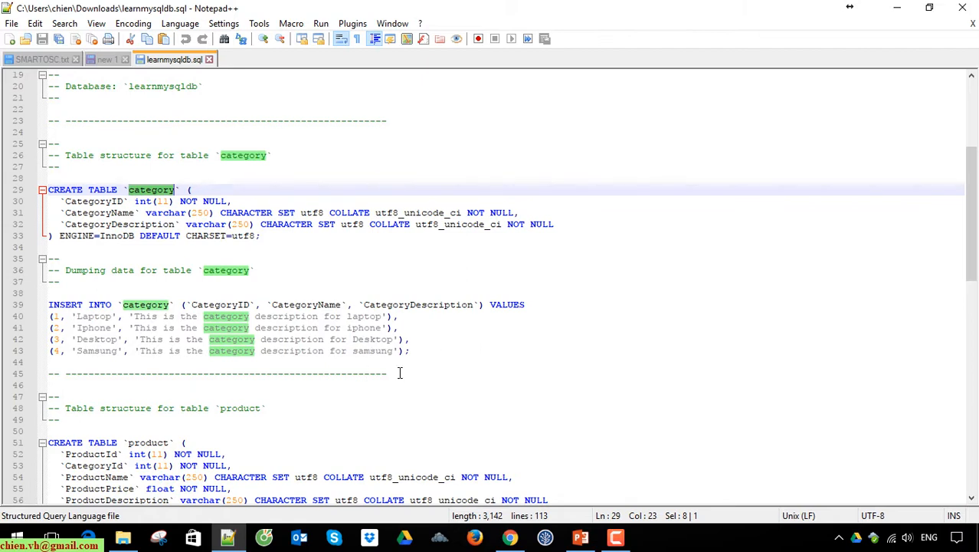
drag(973, 243, 913, 186)
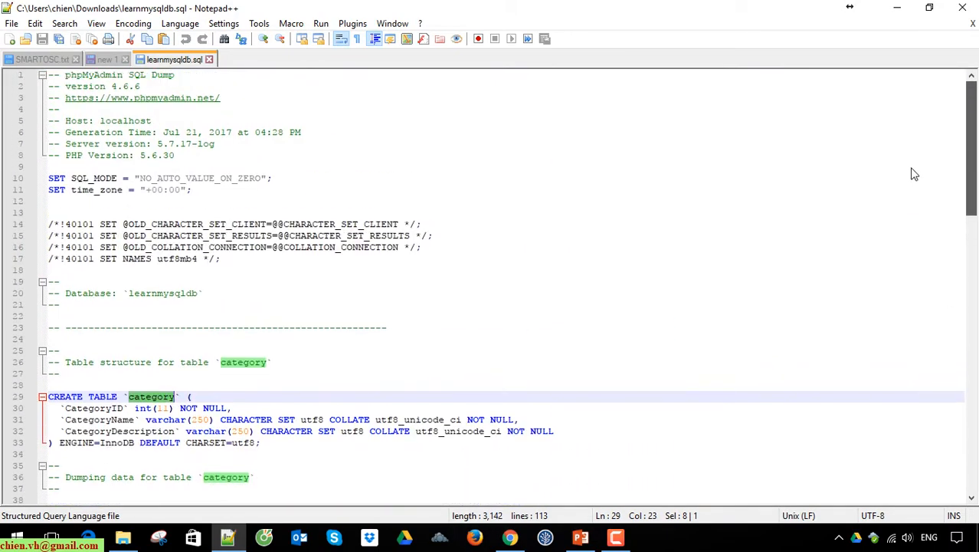
Close the dump file, return to Chrome and remove the learnmysqldb.sql entry from the download list
click(208, 59)
click(897, 8)
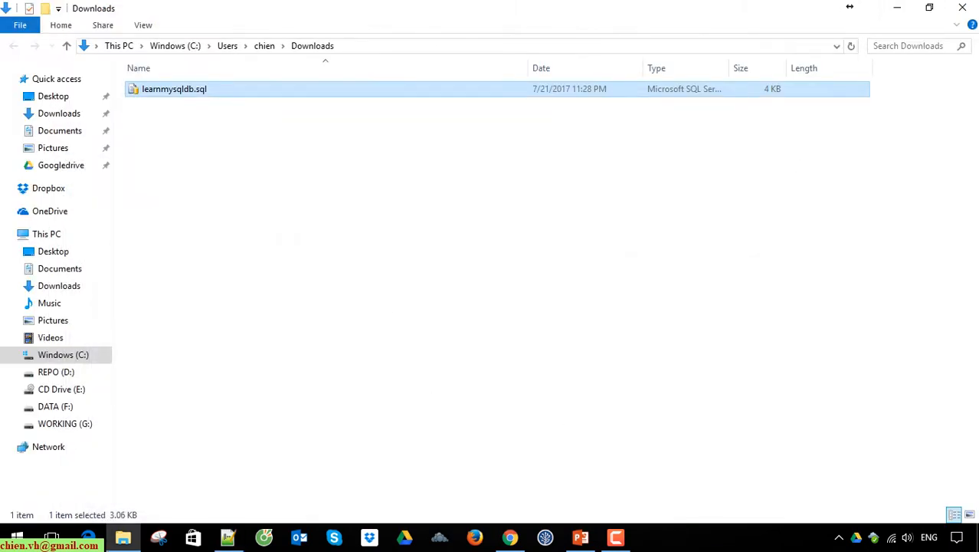
click(897, 7)
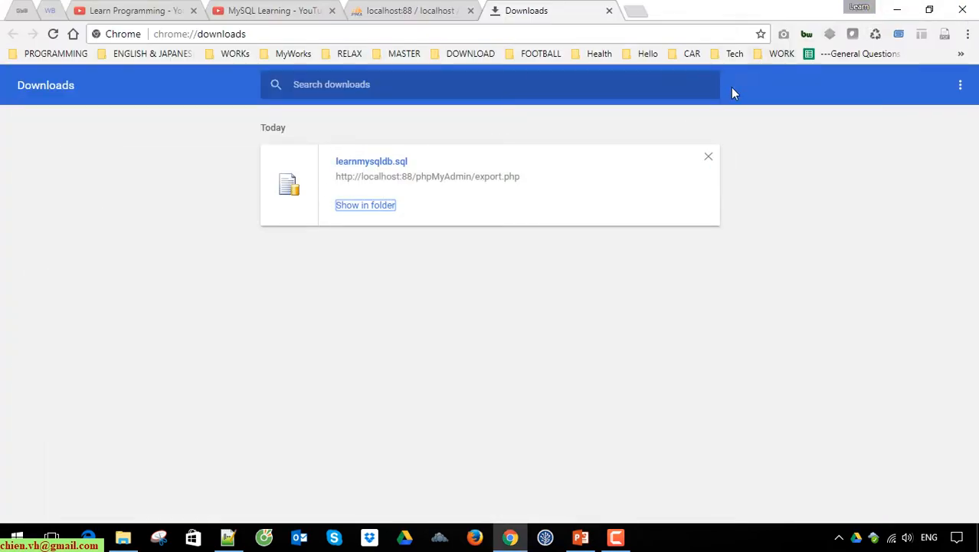
click(708, 157)
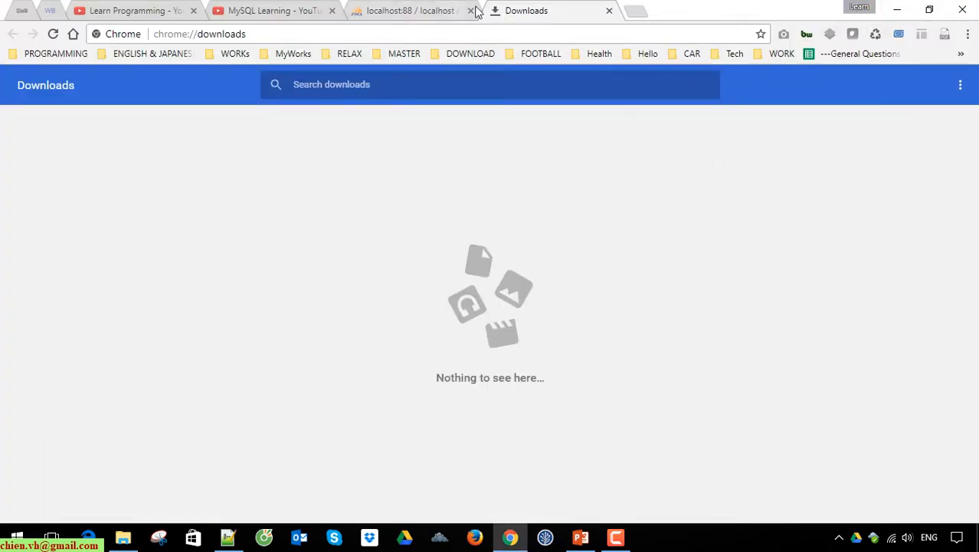
middle_click(540, 9)
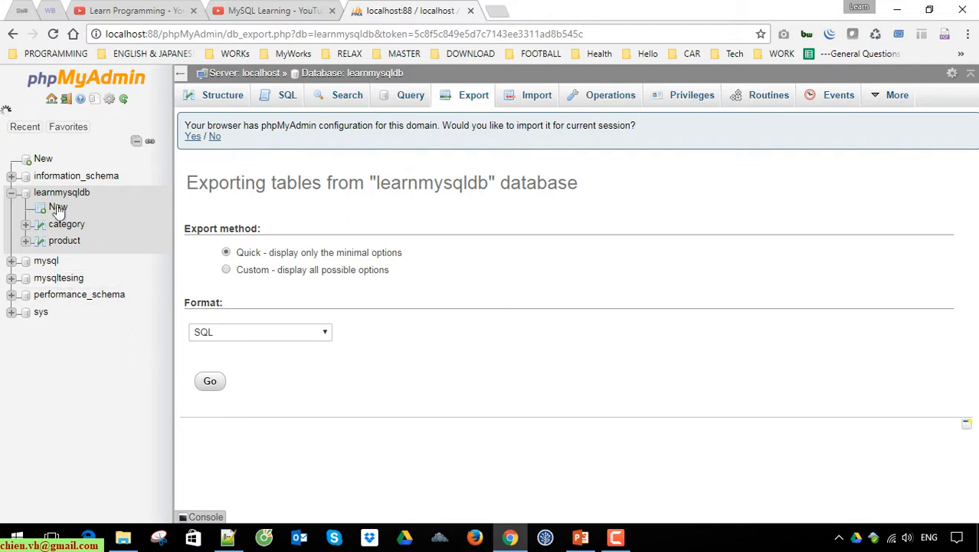
Create a new database named ChienTestmySQL with the default collation and open it
click(11, 193)
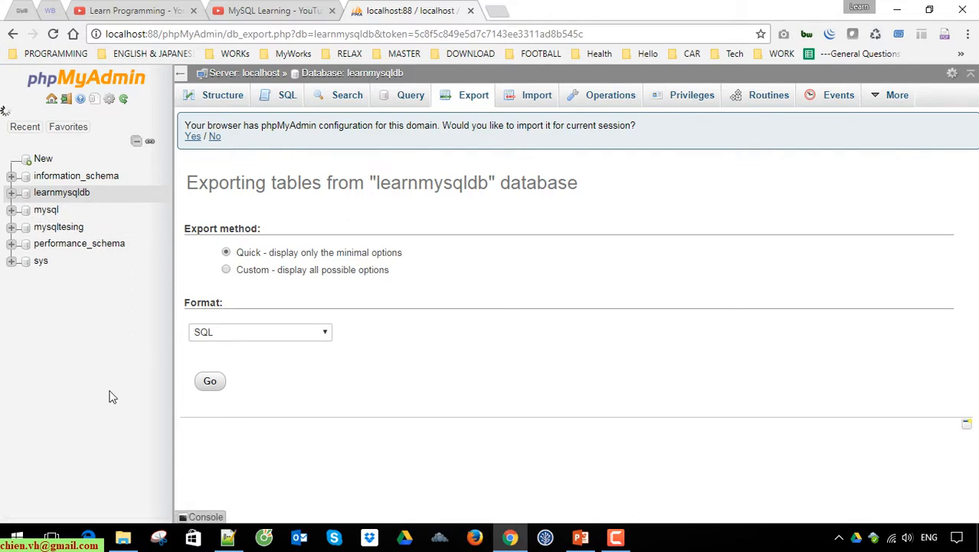
click(40, 158)
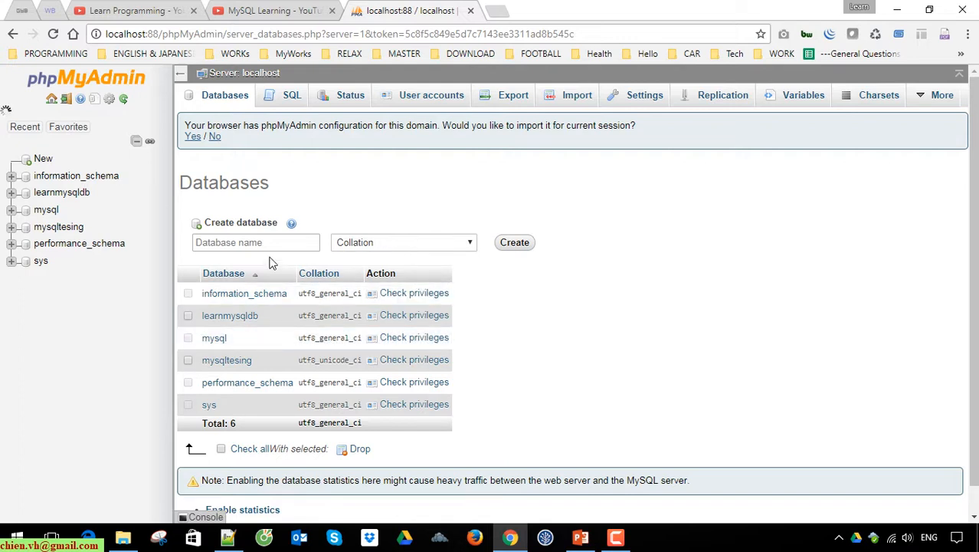
click(257, 239)
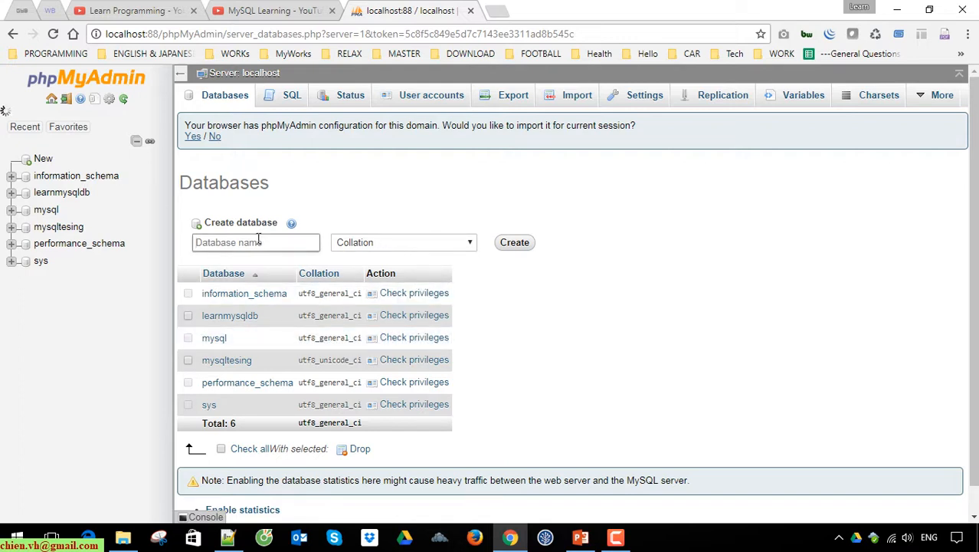
text(M)
key(BackSpace)
text(Chei)
text(nTestmySQL)
click(517, 243)
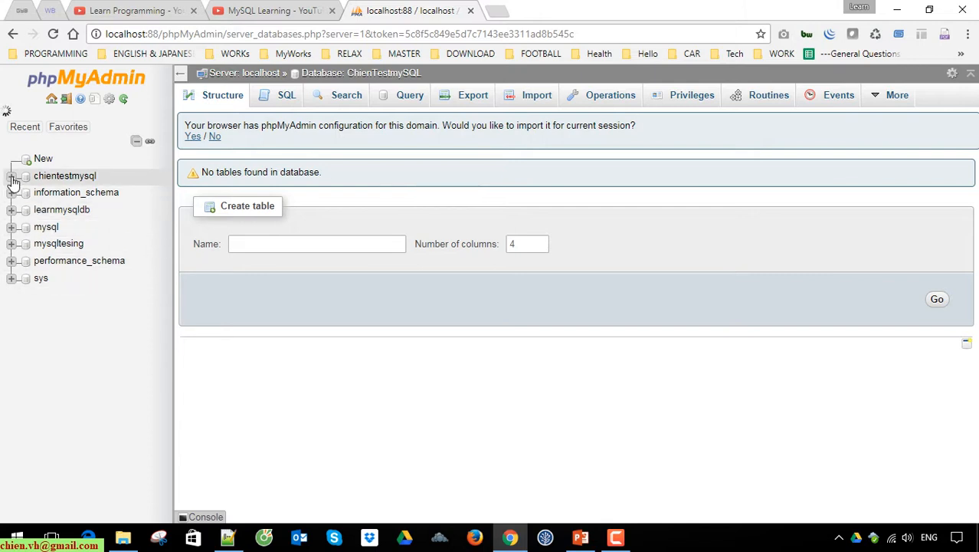
click(65, 178)
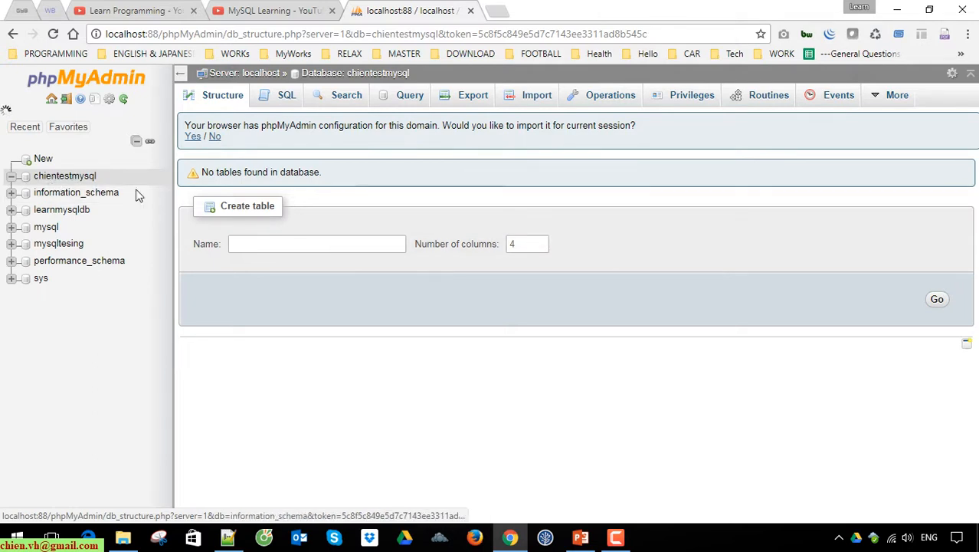
Open the import page for the chientestmysql database and choose learnmysqldb.sql from the Downloads folder as the file to import
click(533, 98)
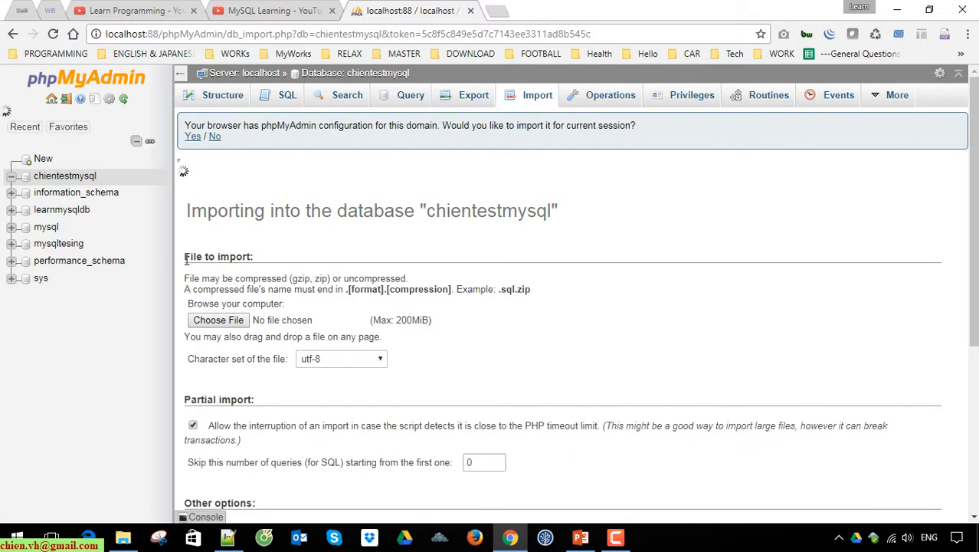
scroll(222, 263, down, 1)
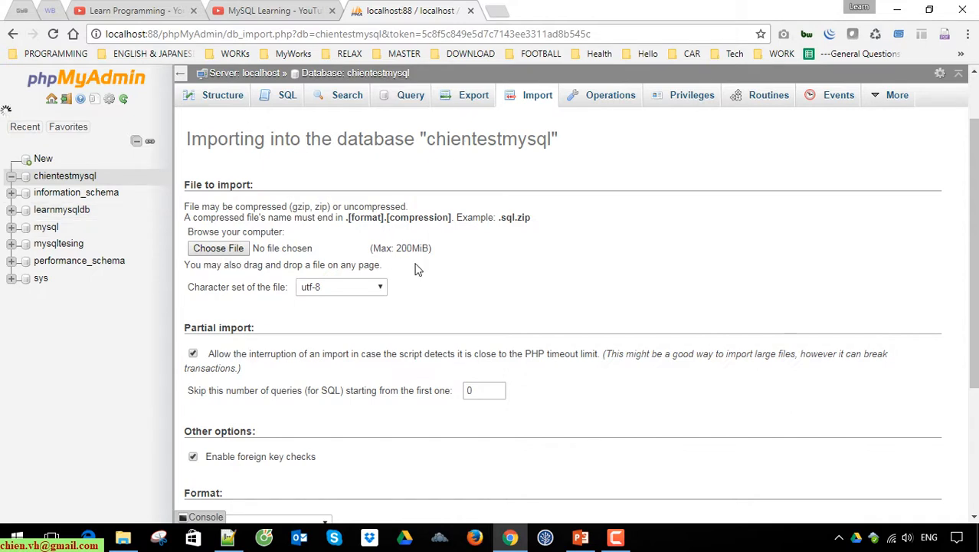
click(504, 261)
scroll(468, 279, down, 3)
scroll(468, 279, up, 3)
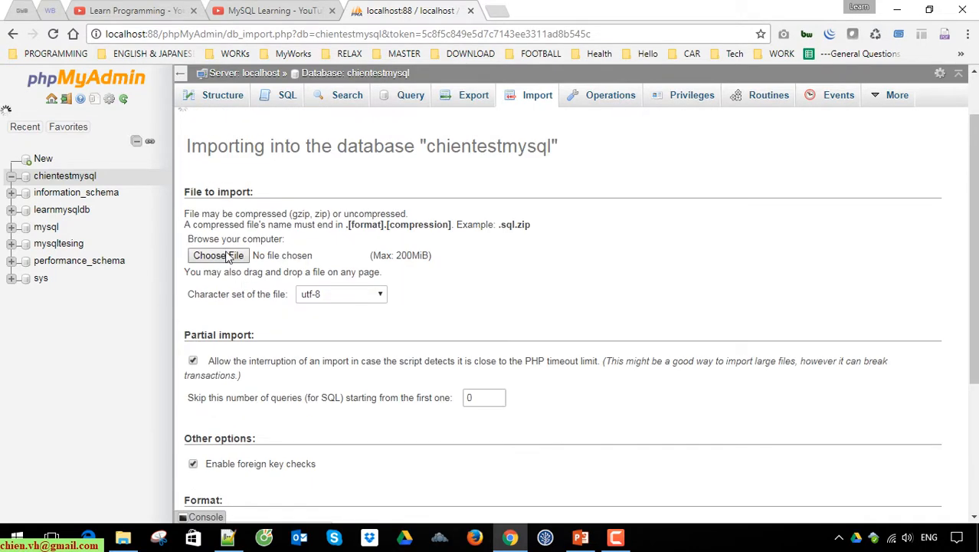
click(244, 256)
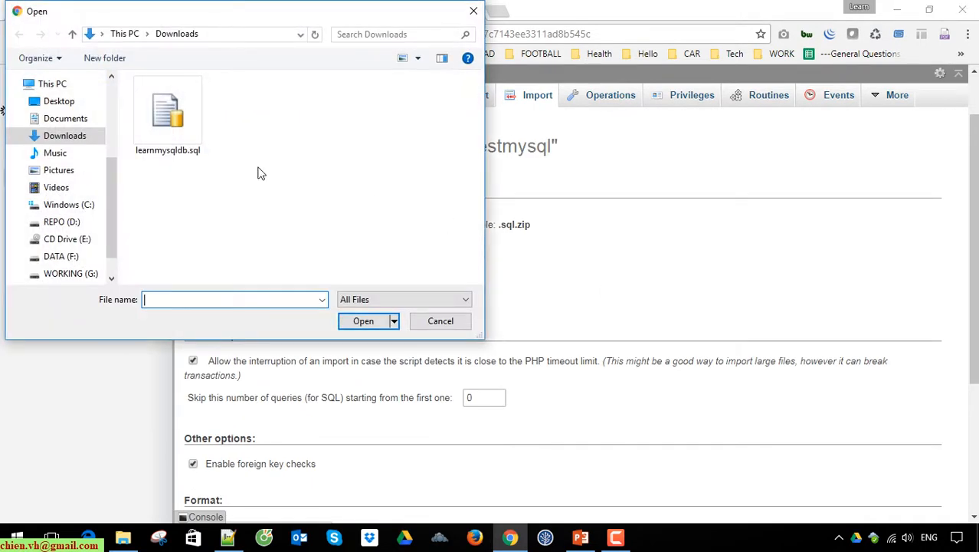
click(170, 114)
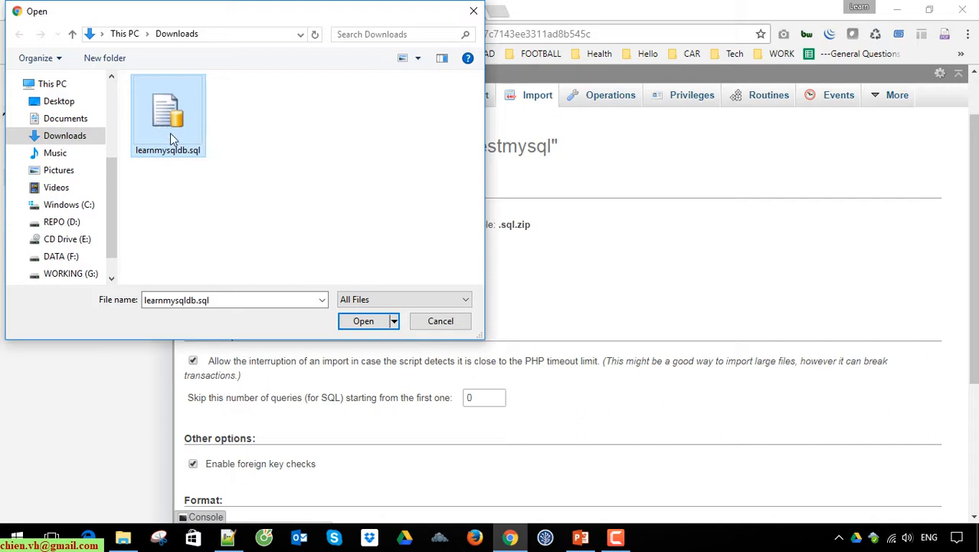
click(318, 157)
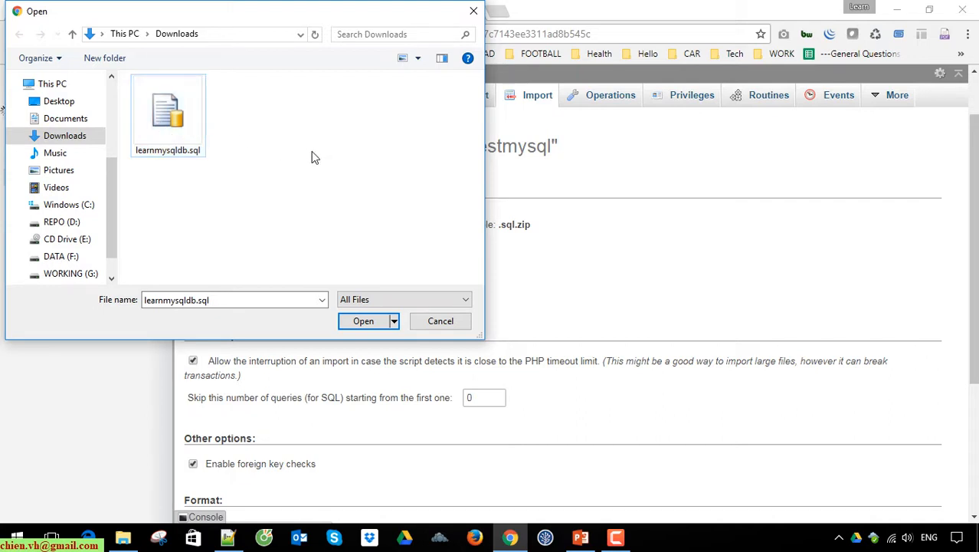
click(164, 119)
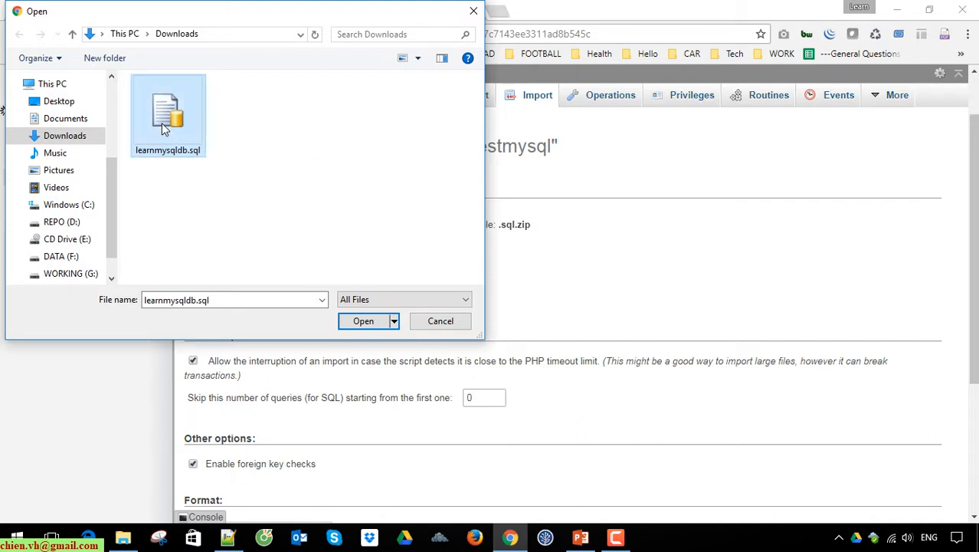
click(365, 321)
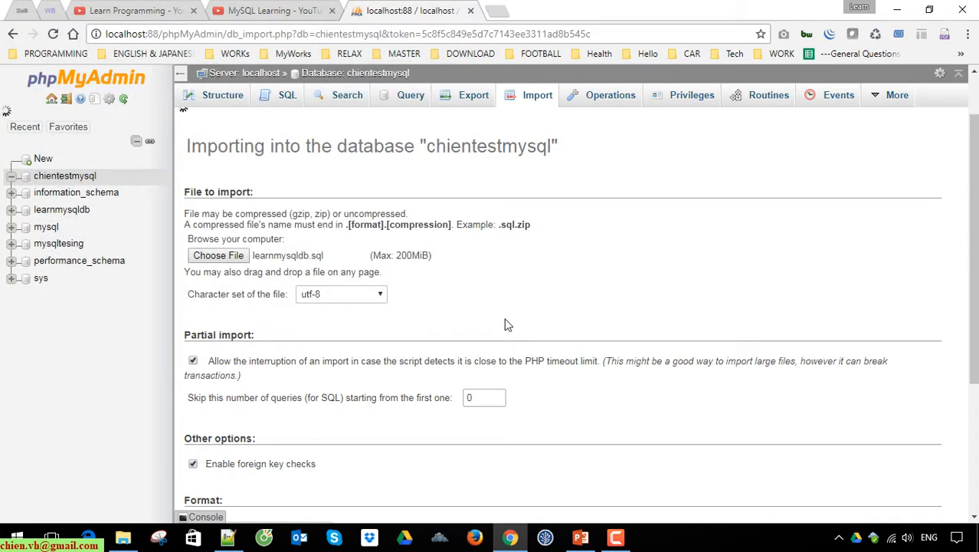
Run the import of the chosen file in SQL format with compatibility mode NONE and the other default options
scroll(502, 326, down, 2)
scroll(497, 327, down, 1)
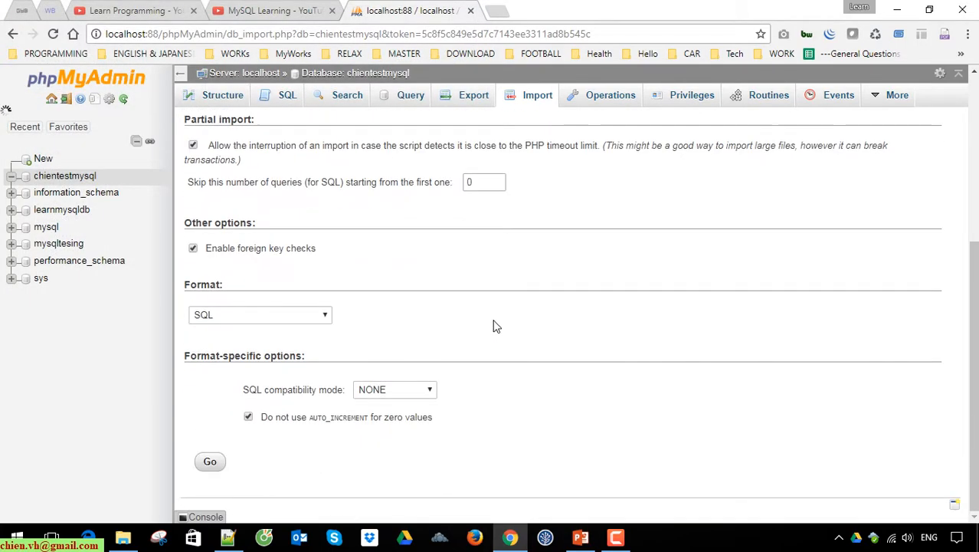
click(211, 465)
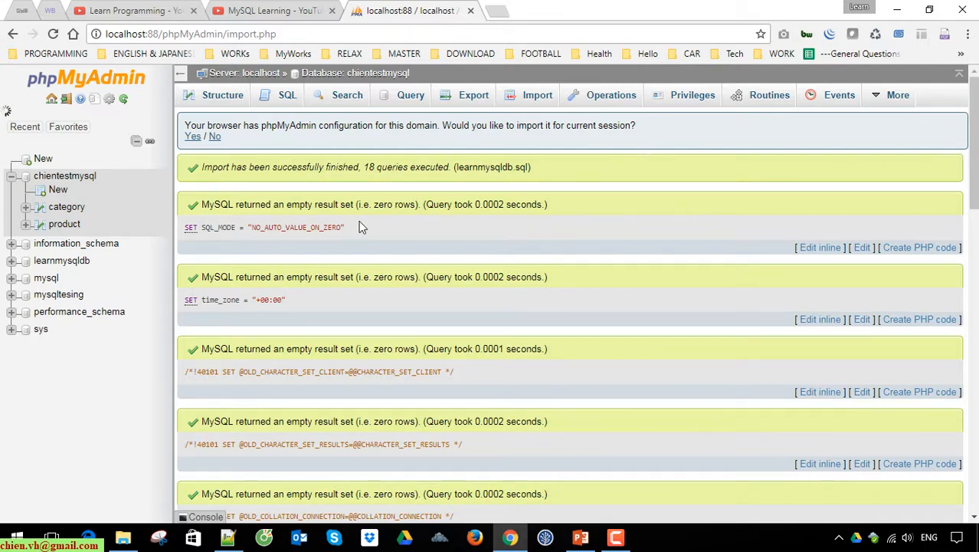
Review the import result message and the executed queries, including the table creation, row insertion, key and constraint statements
drag(200, 168, 454, 164)
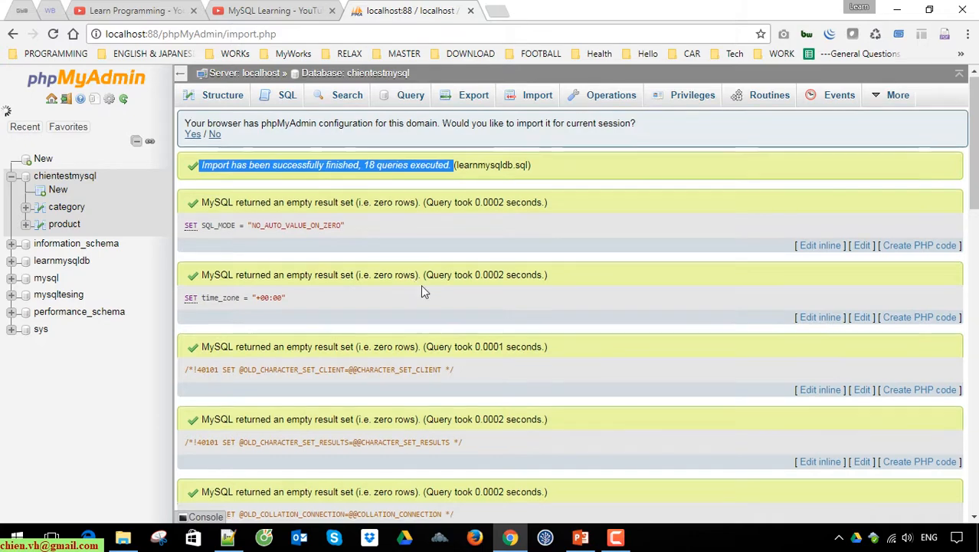
scroll(421, 284, down, 3)
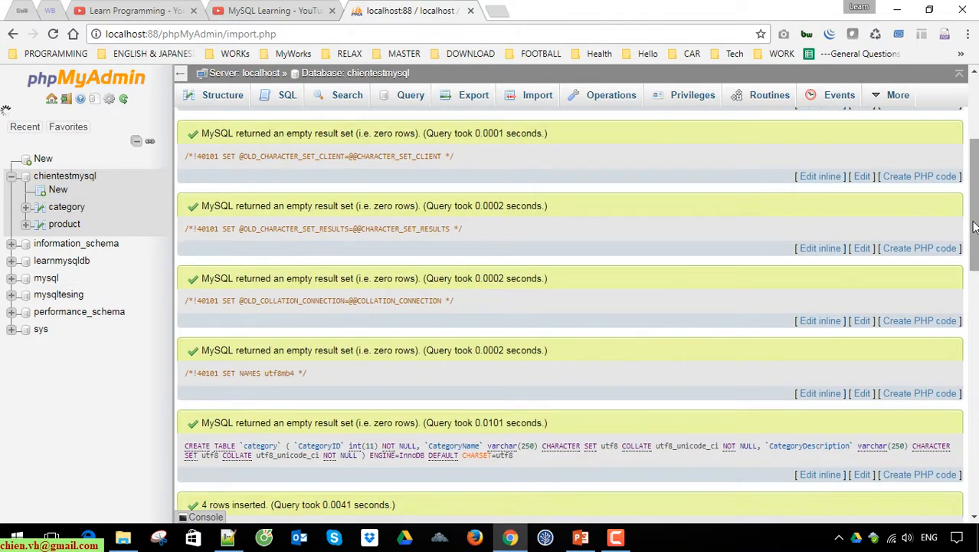
drag(974, 226, 974, 281)
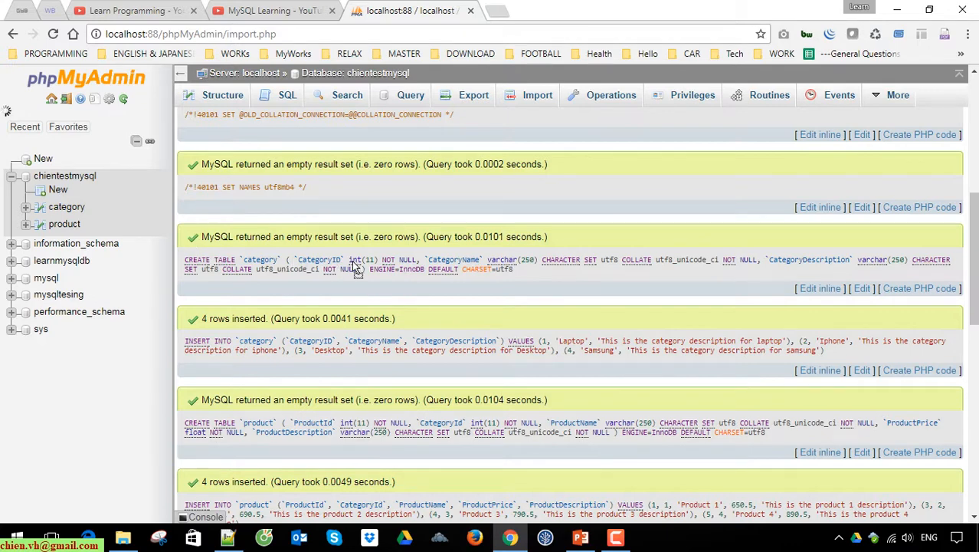
drag(204, 234, 521, 237)
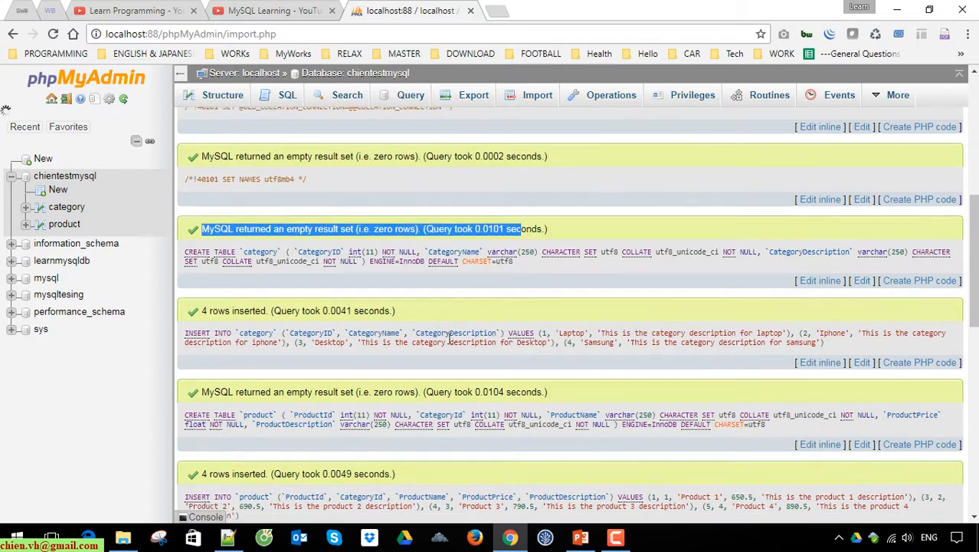
scroll(240, 265, down, 1)
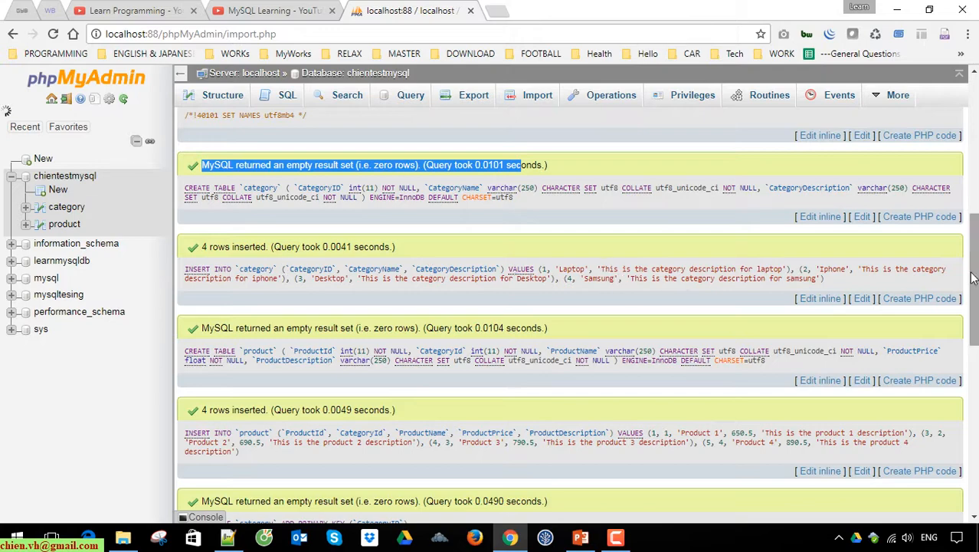
drag(973, 253, 973, 335)
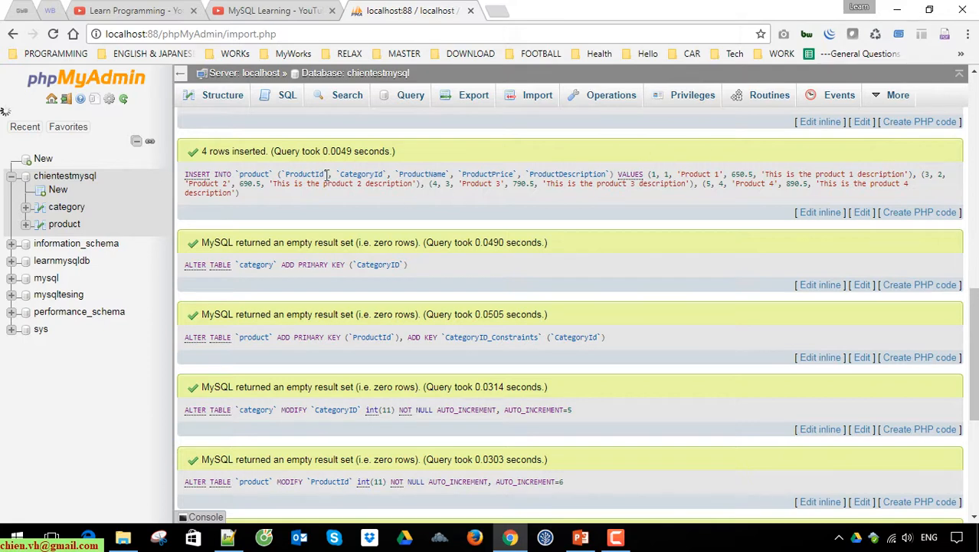
scroll(299, 243, down, 4)
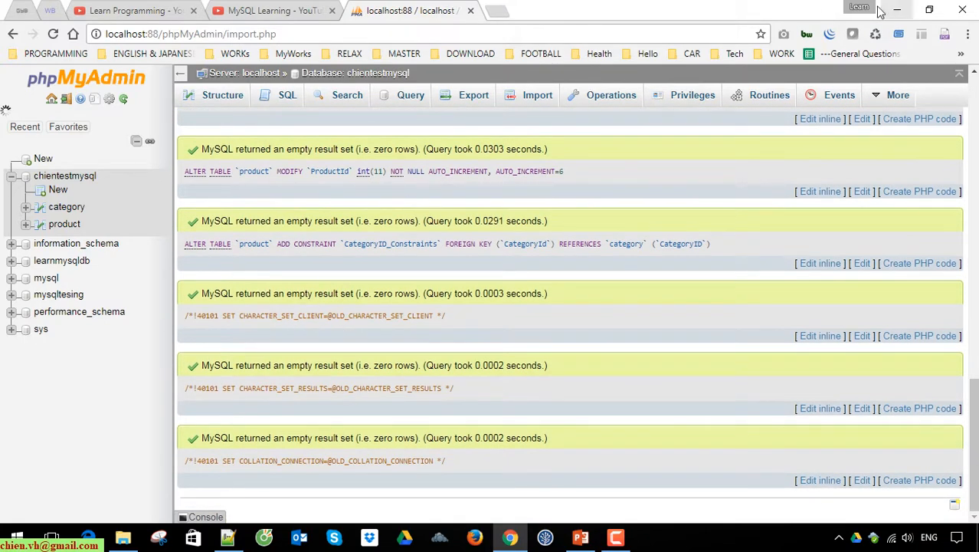
Compare the table list of the chientestmysql database with that of the original learnmysqldb database
click(69, 181)
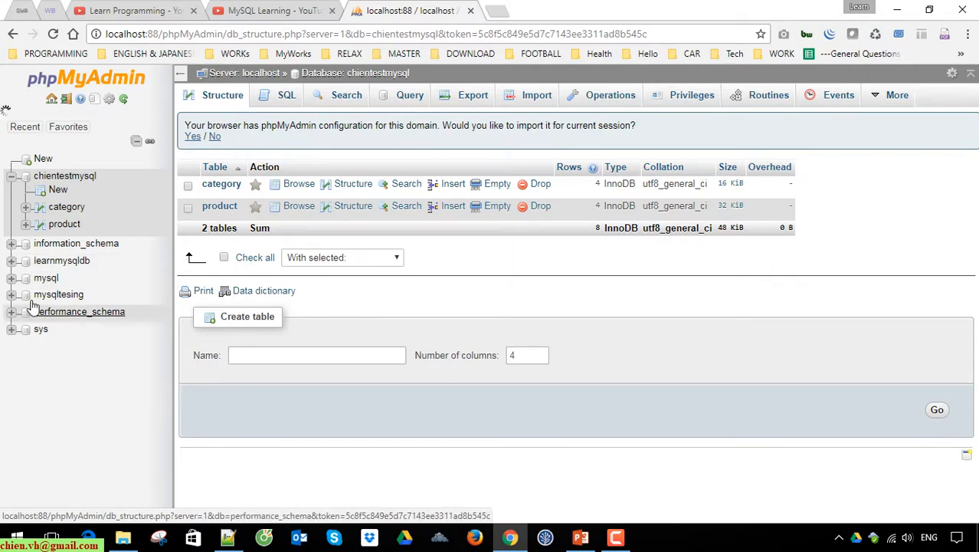
click(11, 260)
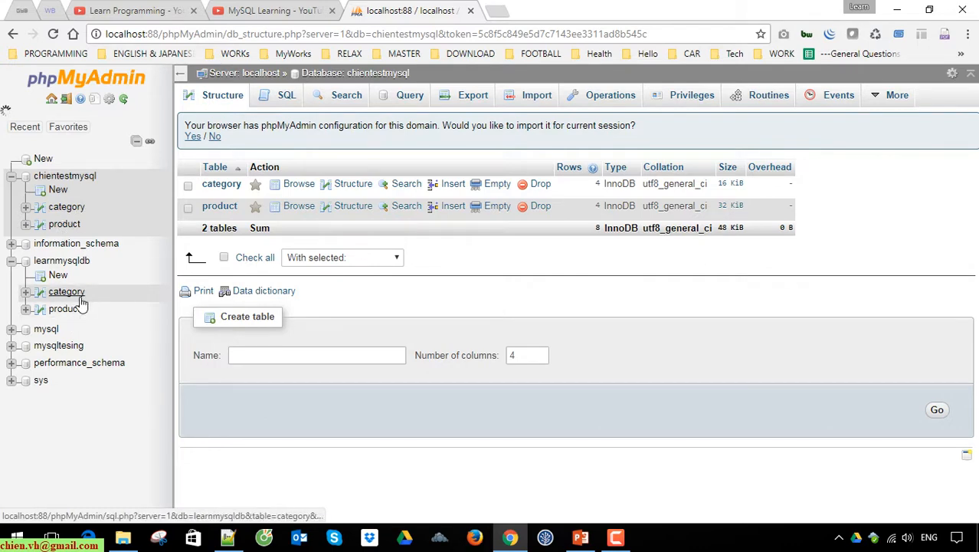
click(26, 292)
right_click(74, 297)
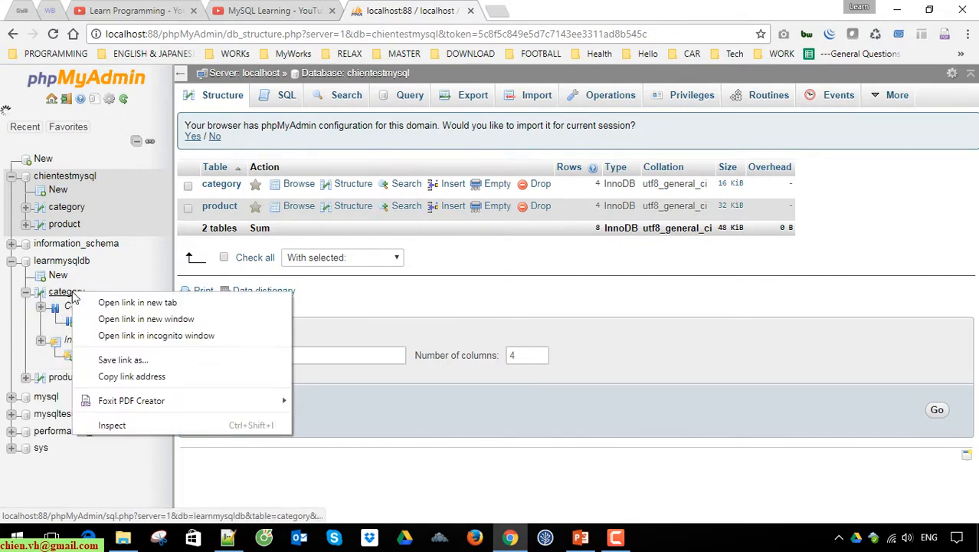
click(514, 427)
click(74, 268)
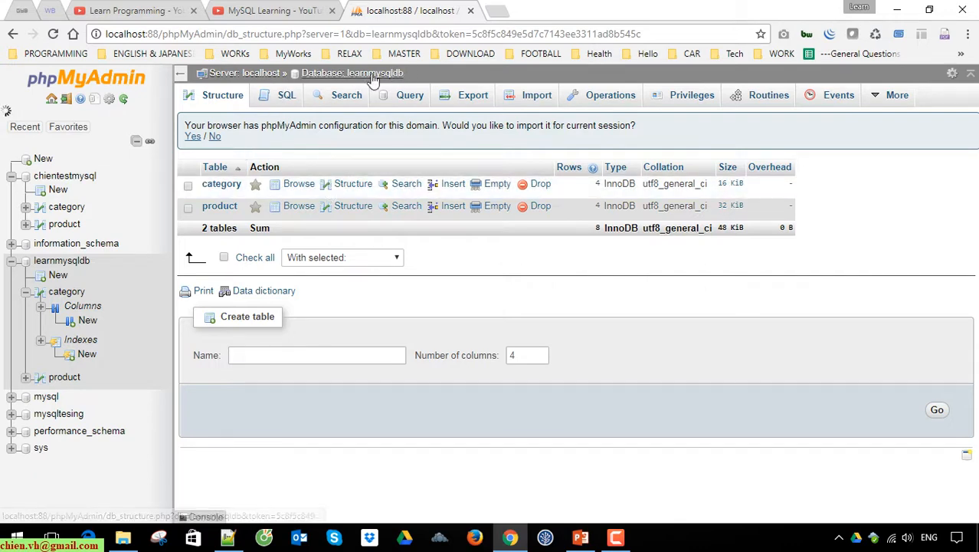
Browse the rows of the category table in the learnmysqldb database
click(300, 188)
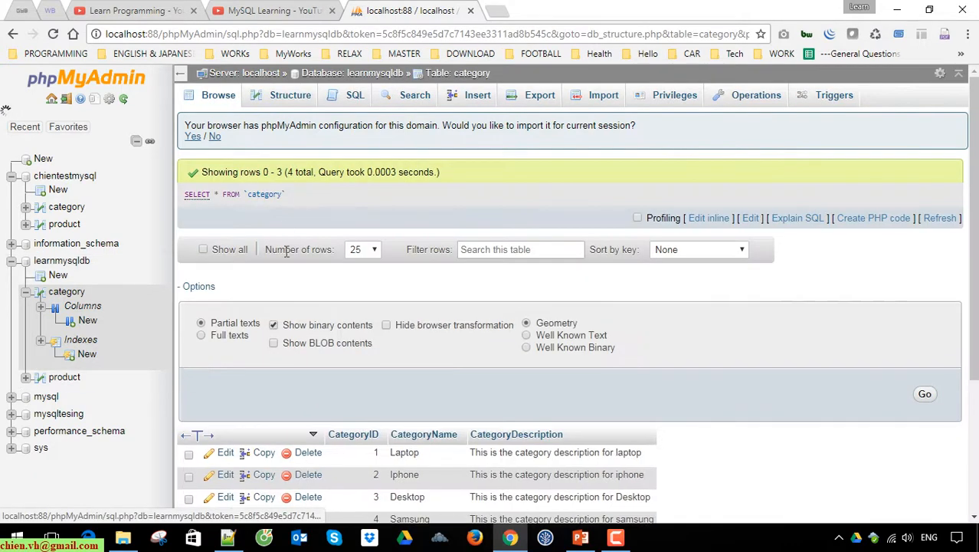
scroll(284, 249, down, 2)
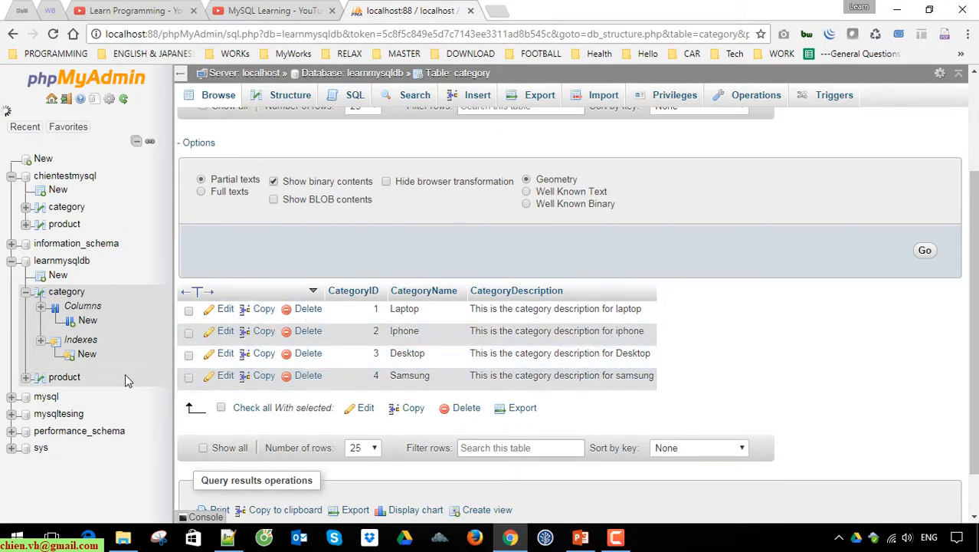
scroll(268, 337, up, 2)
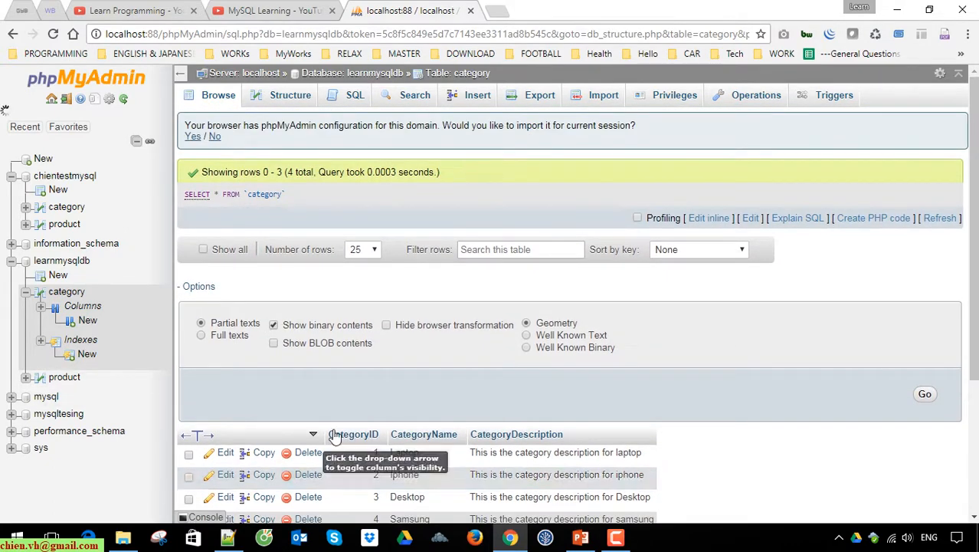
scroll(334, 435, down, 3)
click(65, 294)
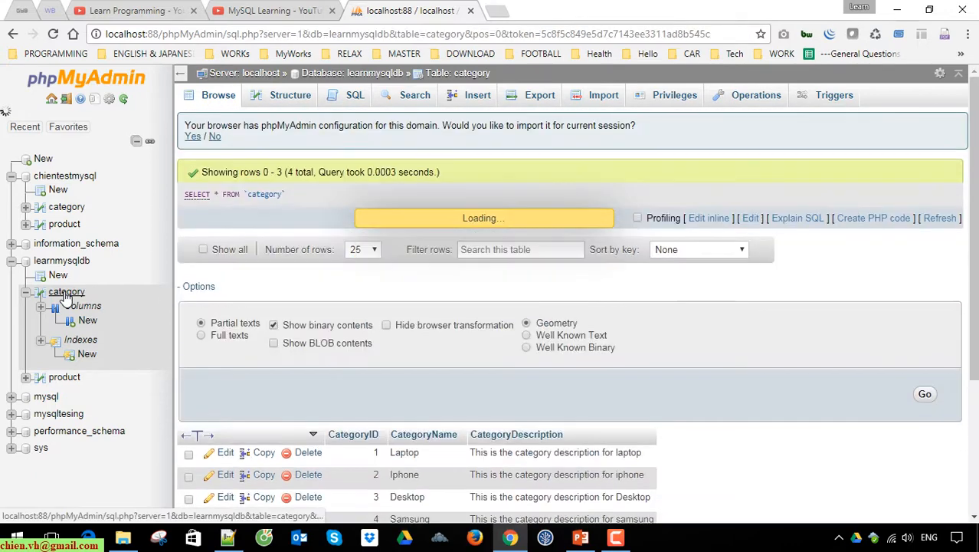
Examine the structure of learnmysqldb's category table, including its columns, indexes, partitions and row statistics
click(75, 345)
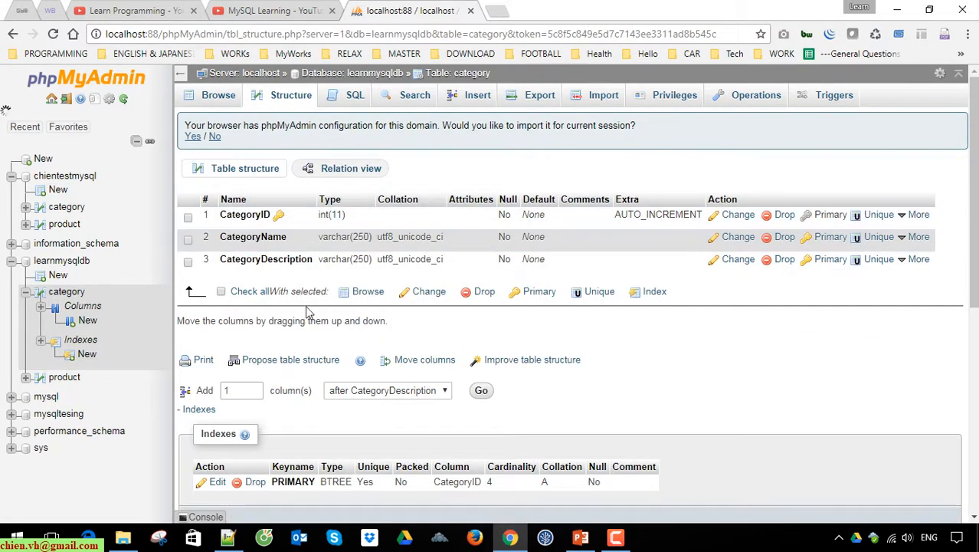
scroll(360, 329, down, 2)
scroll(473, 368, down, 5)
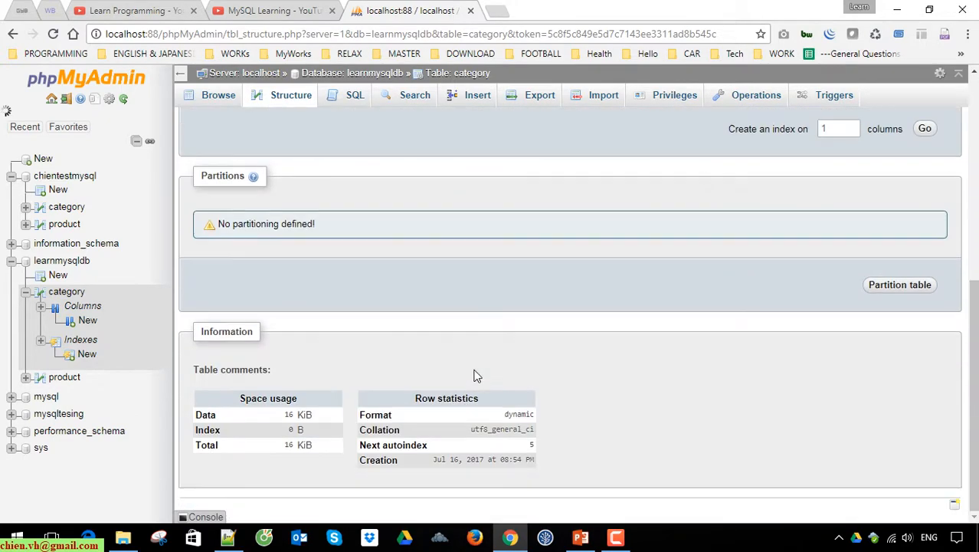
scroll(475, 374, up, 4)
scroll(475, 371, up, 1)
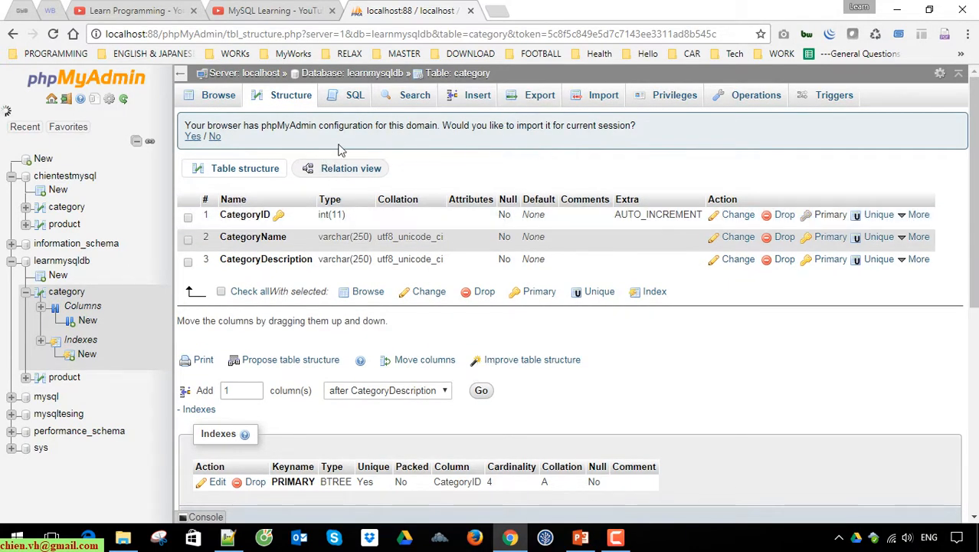
Return to the row data of learnmysqldb's category table, review it and collapse the table's entry in the database tree
click(217, 97)
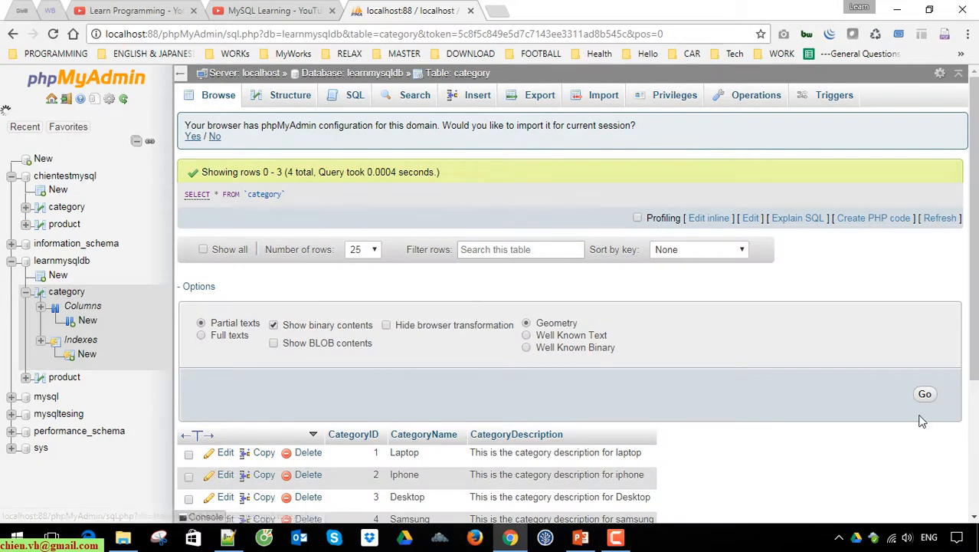
scroll(695, 419, down, 3)
scroll(485, 397, up, 2)
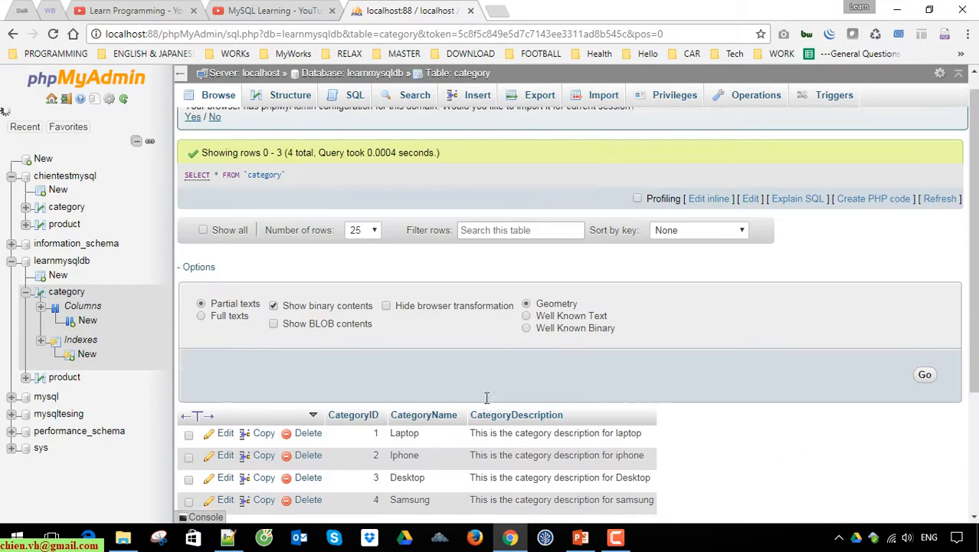
scroll(477, 399, down, 3)
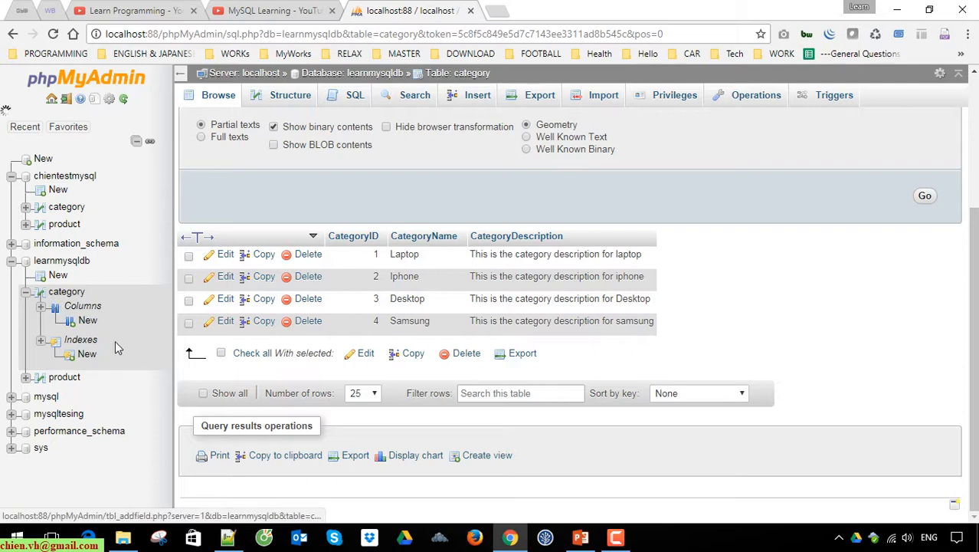
click(25, 292)
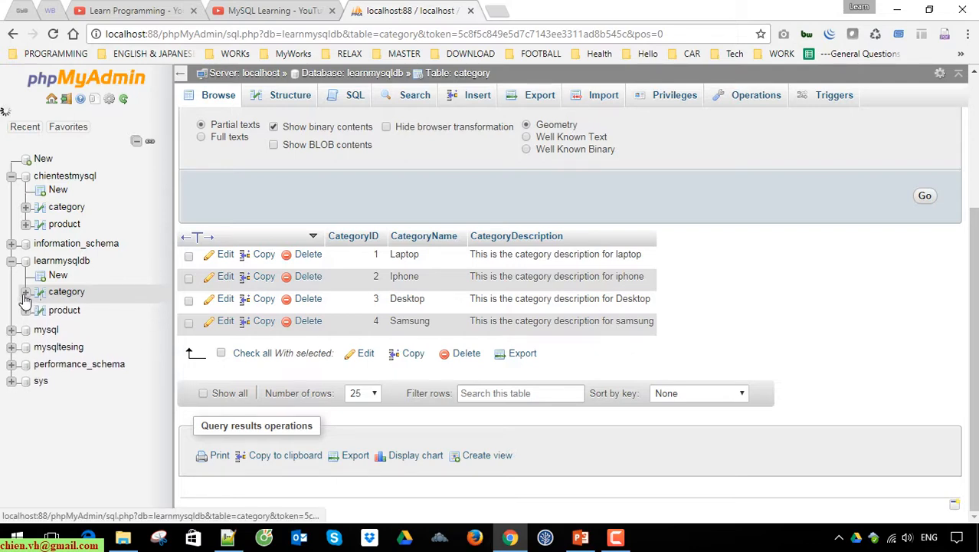
Browse the rows of the product table in the learnmysqldb database
click(65, 309)
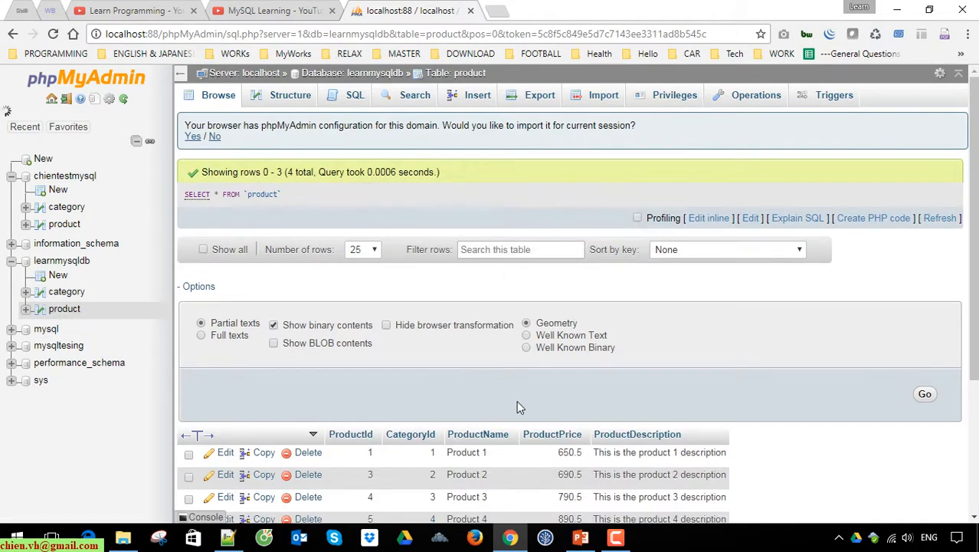
scroll(536, 413, down, 2)
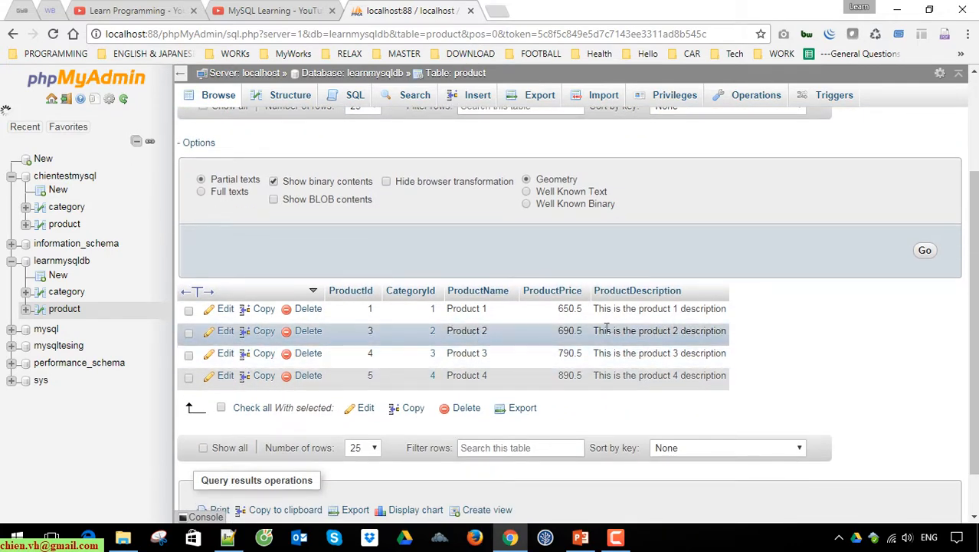
scroll(527, 341, up, 2)
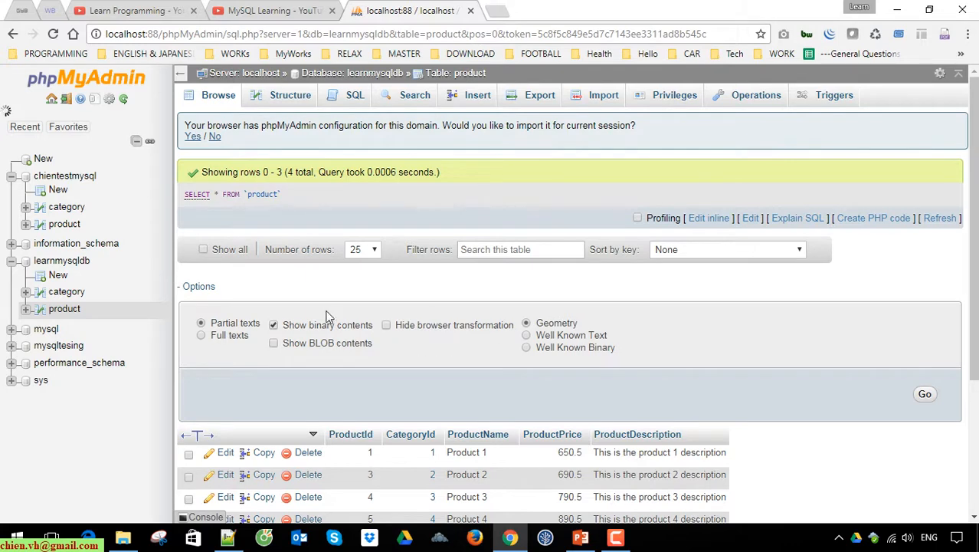
Review the rows of learnmysqldb's product table, and open the database's table overview
drag(976, 217, 971, 447)
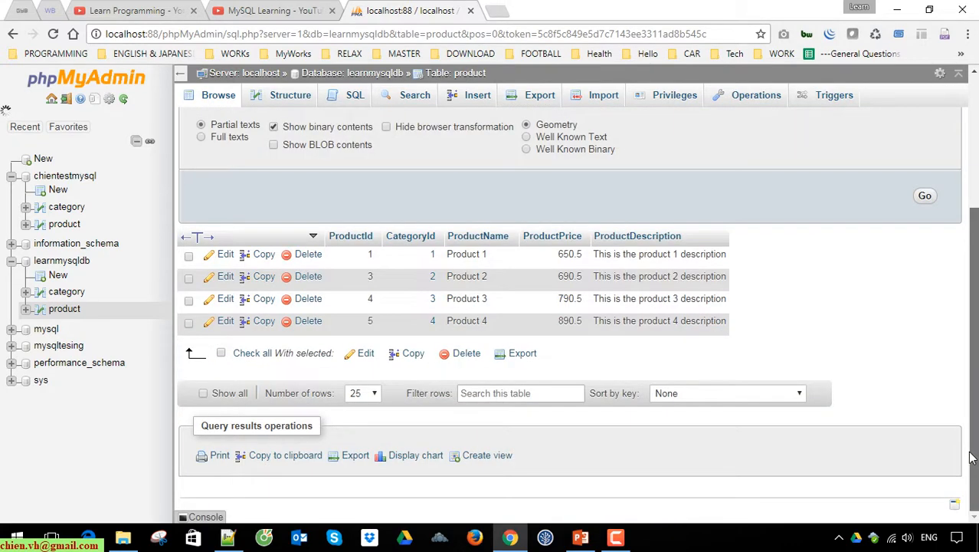
scroll(963, 416, up, 5)
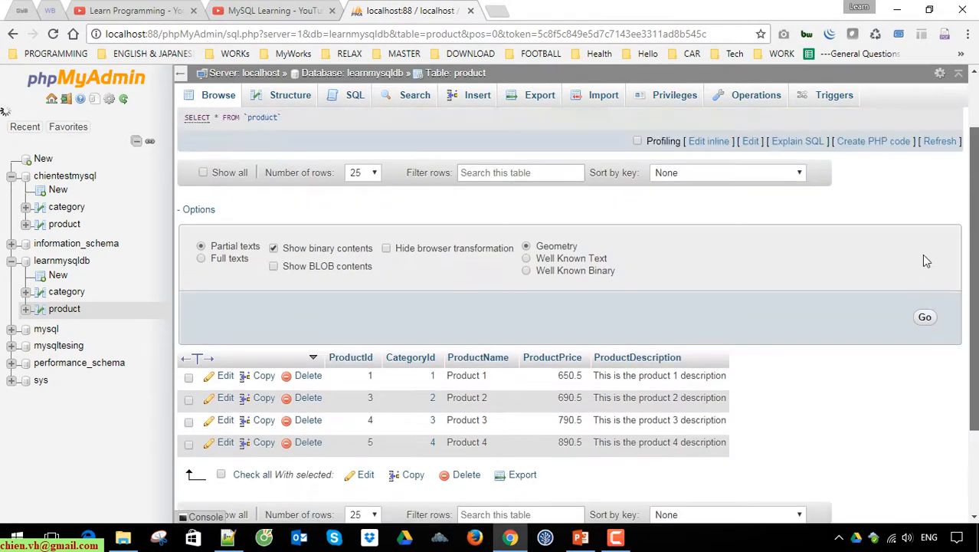
click(12, 261)
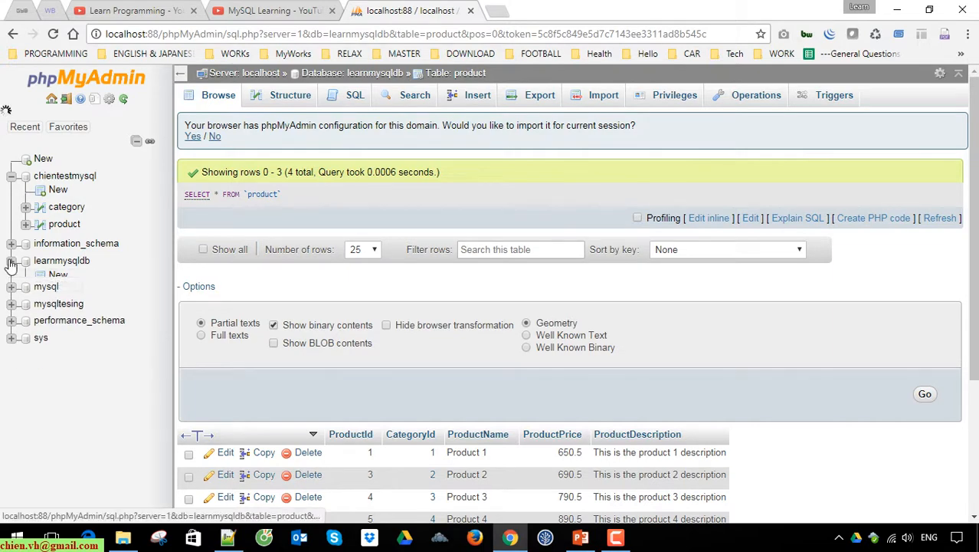
click(78, 262)
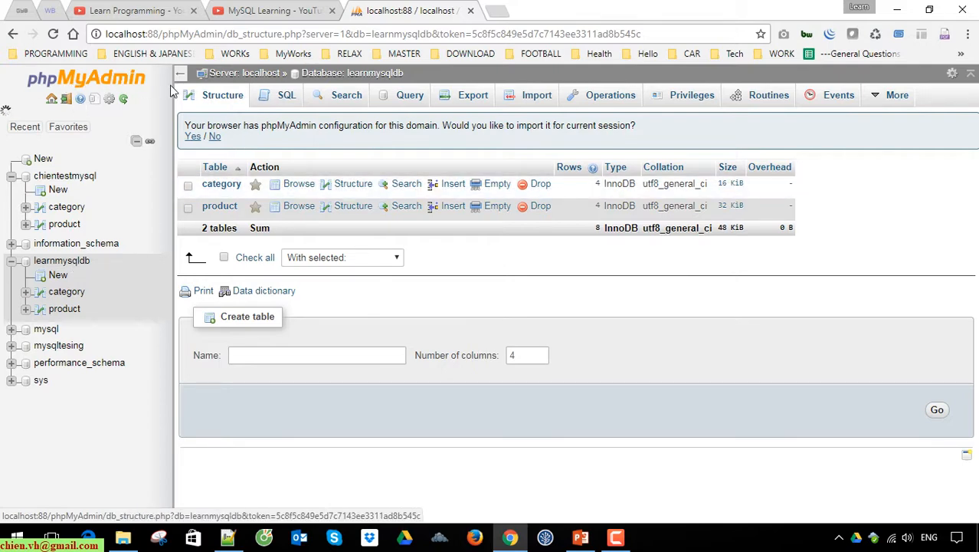
Drop the chientestmysql database from the server's list of databases
click(255, 74)
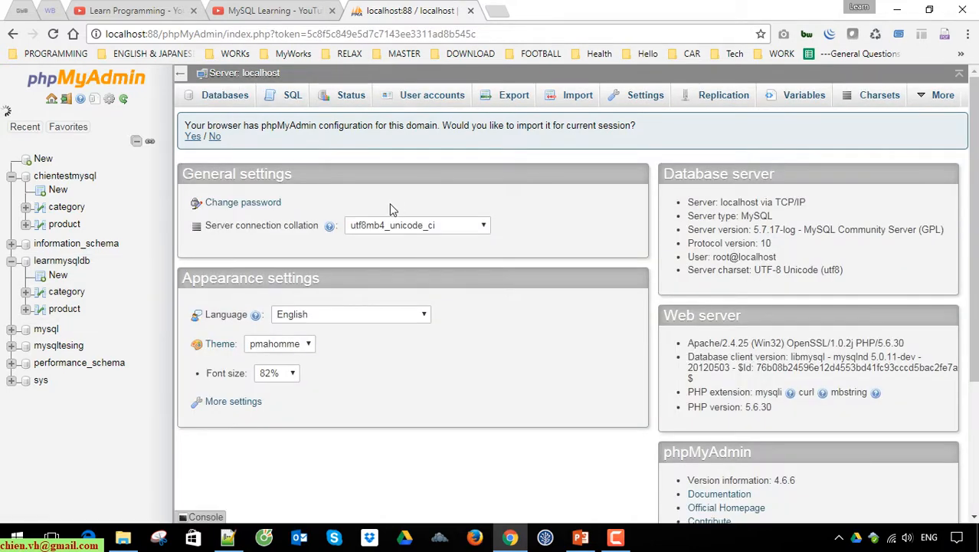
click(224, 99)
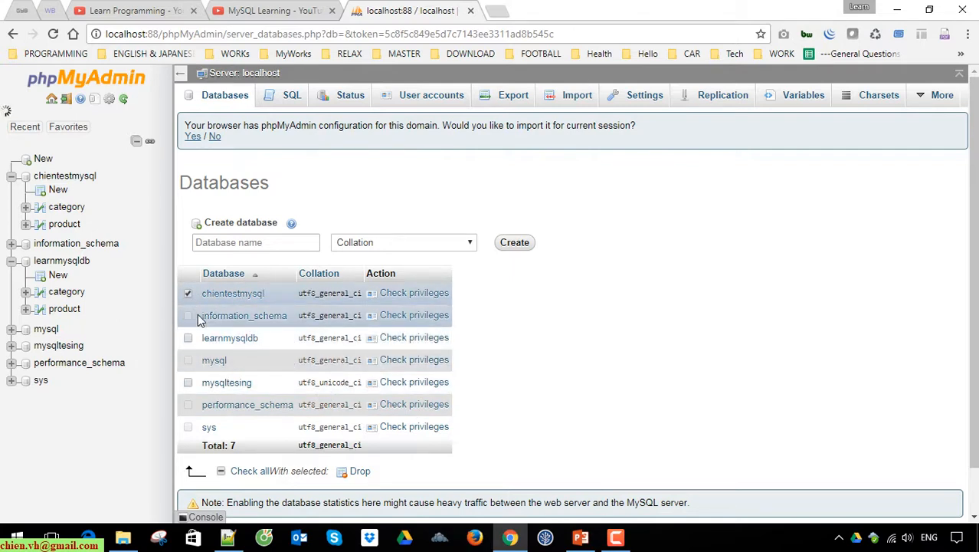
click(188, 295)
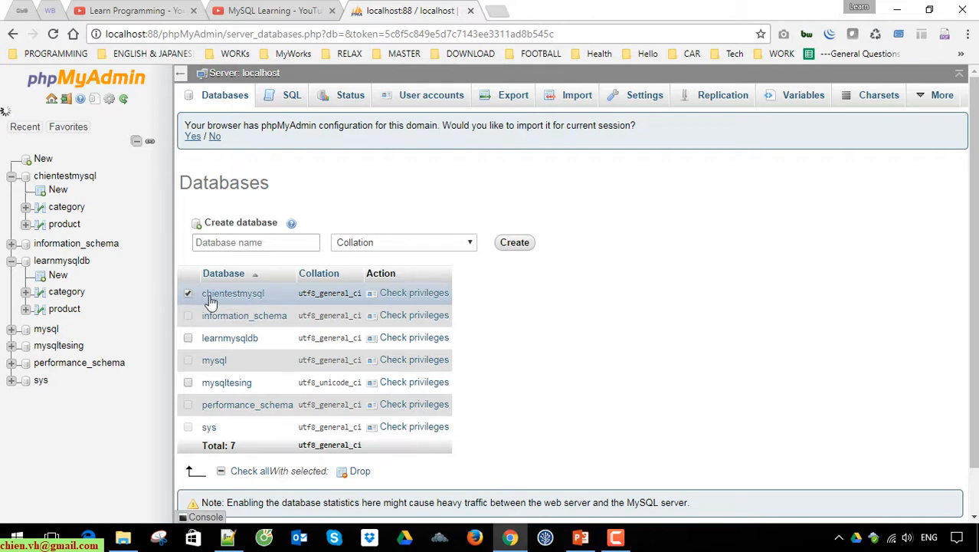
click(359, 472)
click(507, 330)
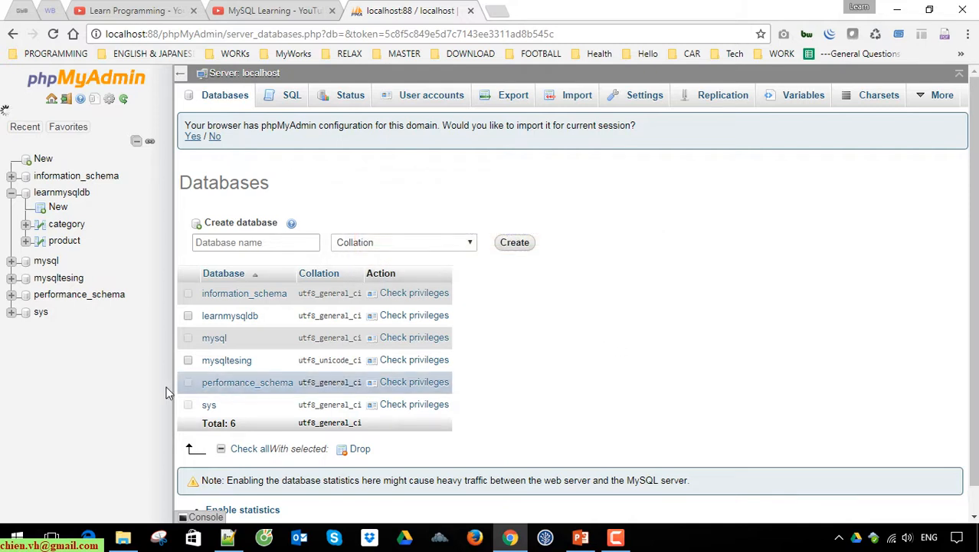
Collapse learnmysqldb in the database tree and widen the navigation area
click(11, 193)
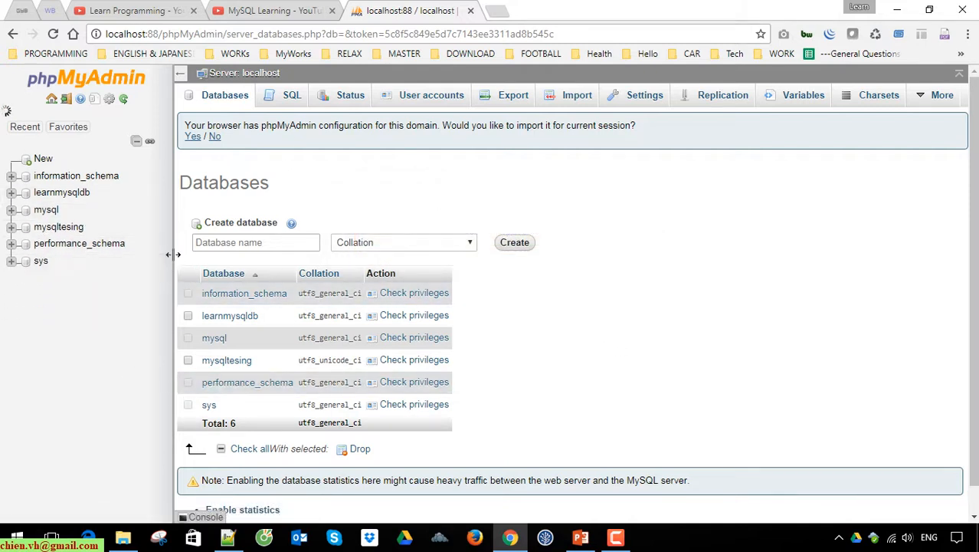
drag(222, 255, 239, 254)
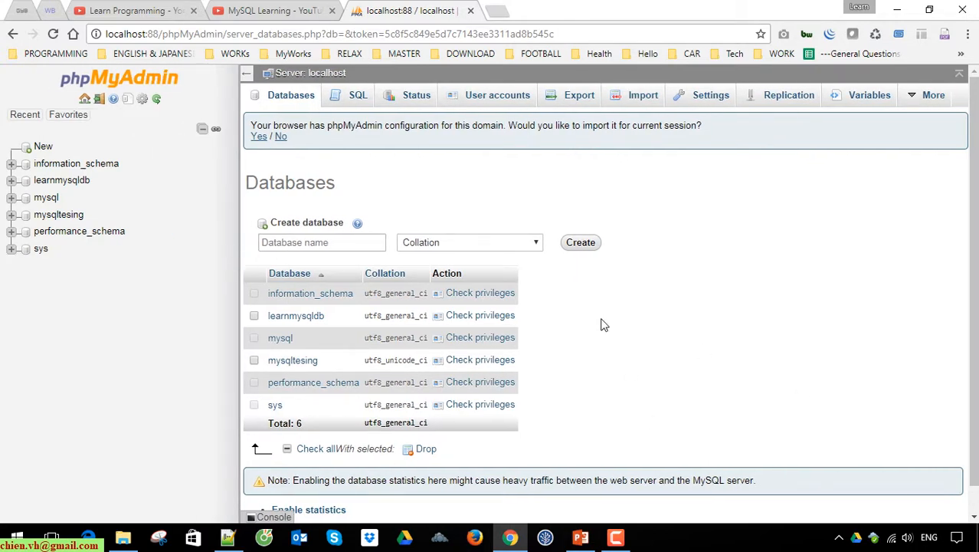
Switch to PowerPoint to view the title slide of MySQL.pptx, and return to the browser
click(588, 540)
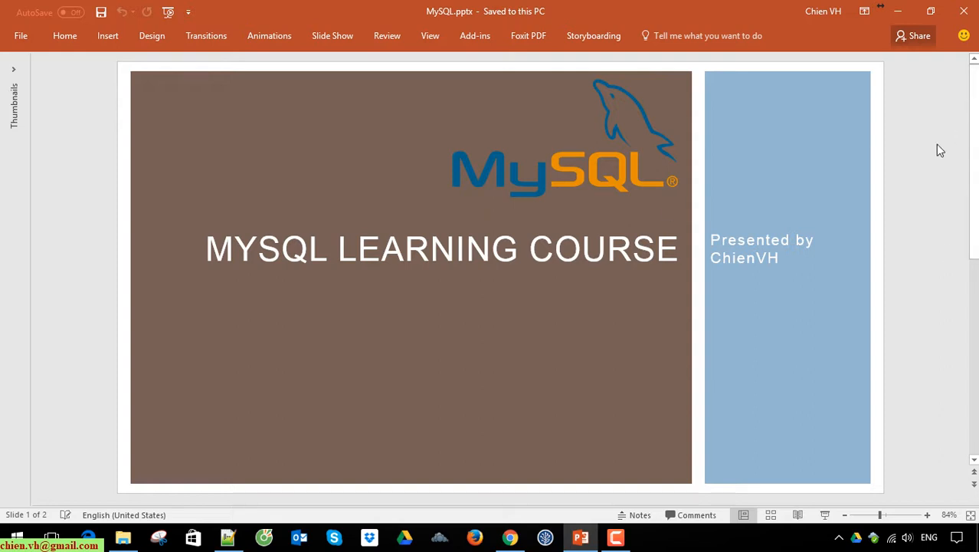
click(897, 11)
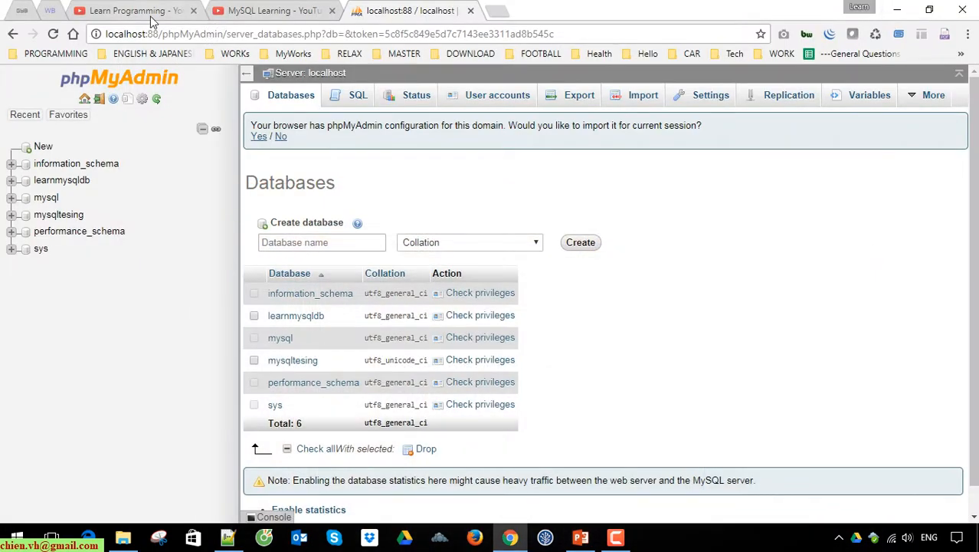
Switch to the MySQL Learning playlist on YouTube and look through its description and videos
click(264, 11)
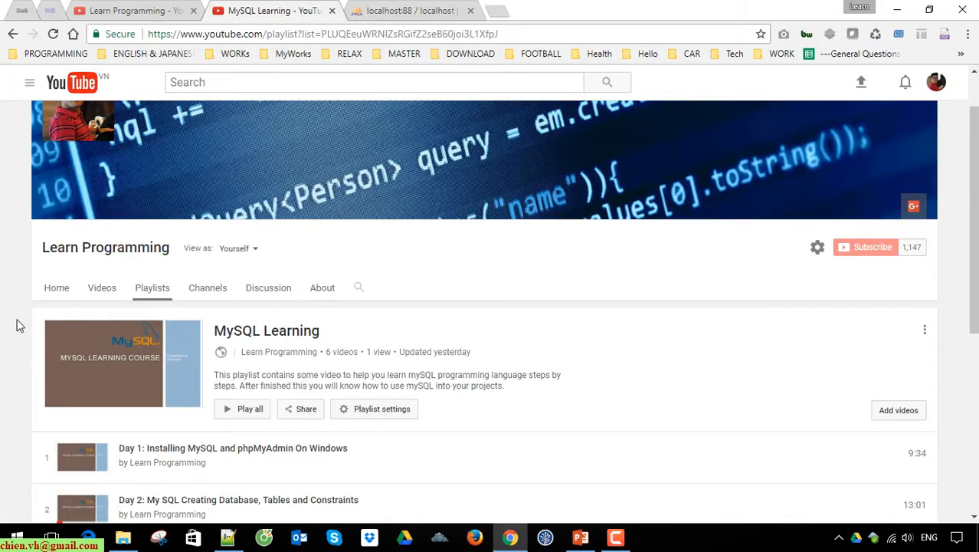
scroll(19, 325, up, 1)
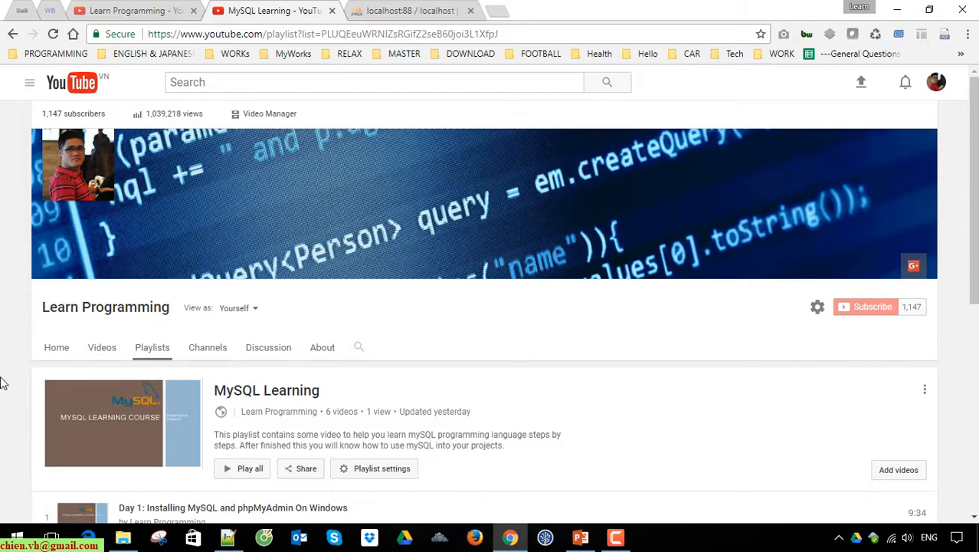
scroll(2, 380, down, 5)
scroll(188, 137, up, 3)
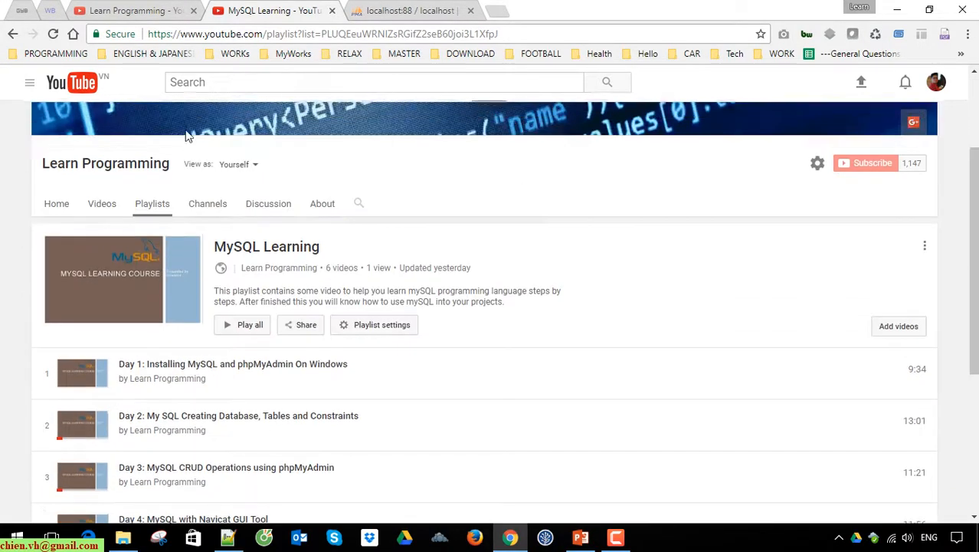
View the Learn Programming channel's home page on YouTube, including its recent uploads and web address
click(157, 10)
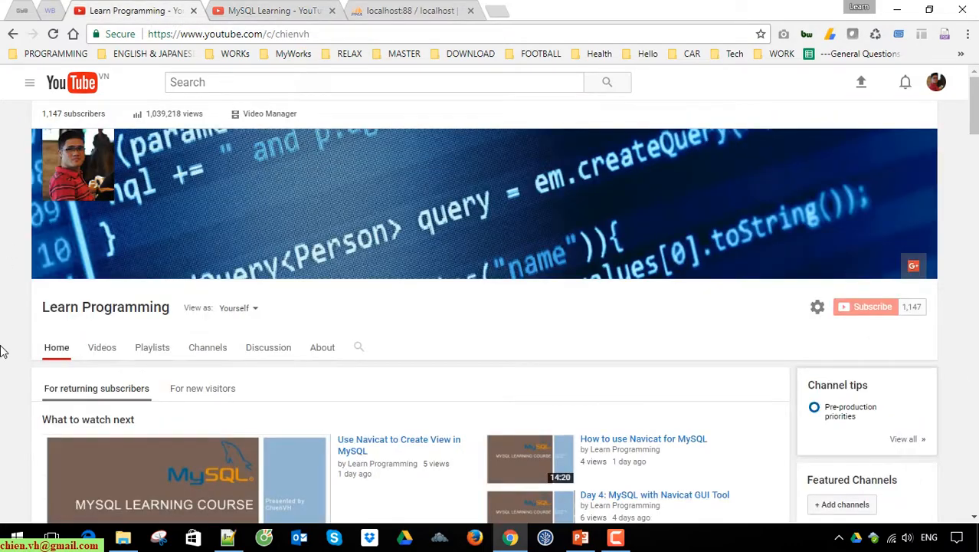
scroll(3, 351, down, 4)
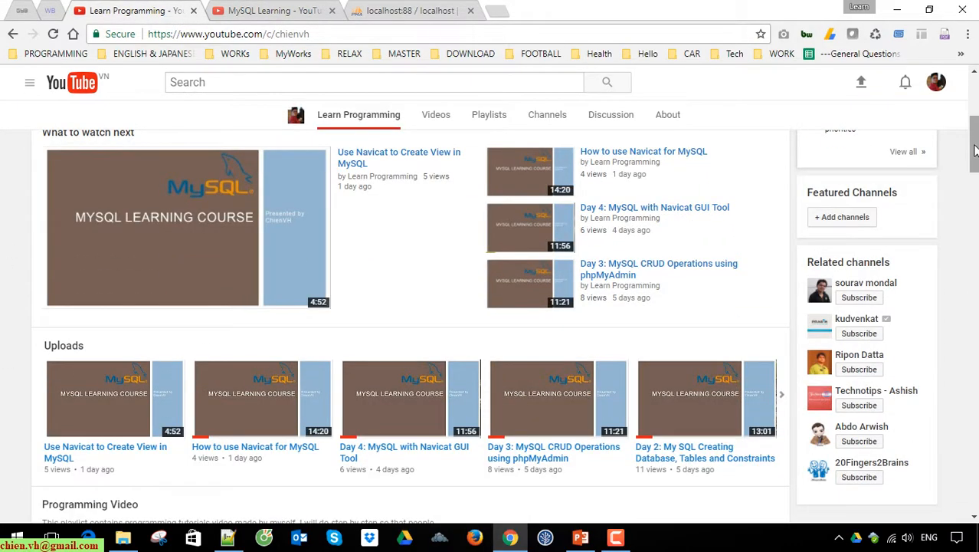
drag(976, 150, 933, 92)
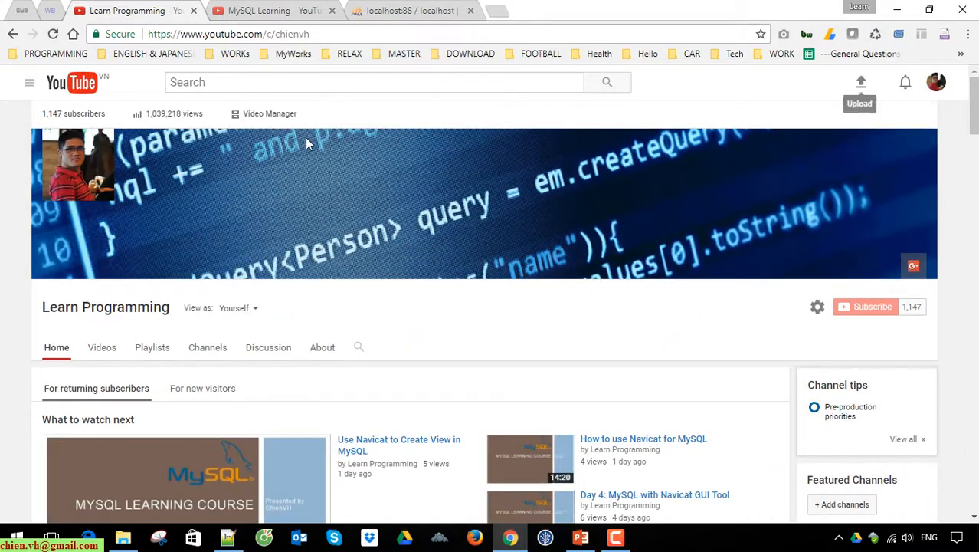
click(358, 31)
click(387, 36)
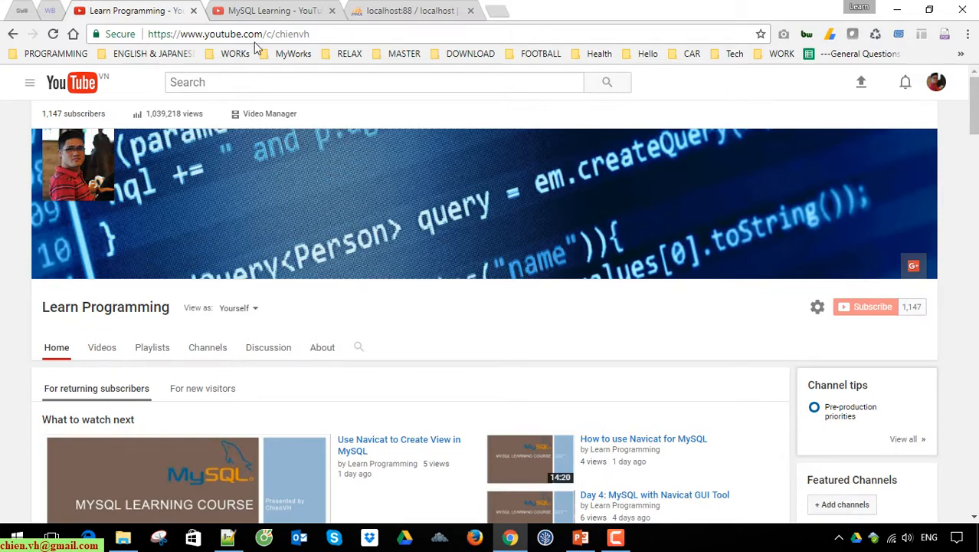
Return to the MySQL Learning playlist page and look over its list of videos again
click(272, 10)
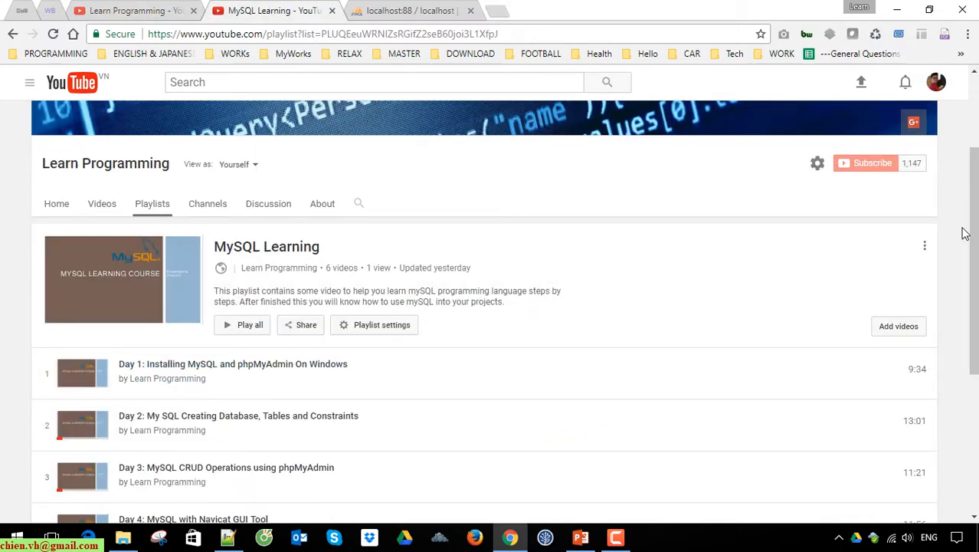
scroll(976, 239, down, 1)
scroll(969, 222, up, 2)
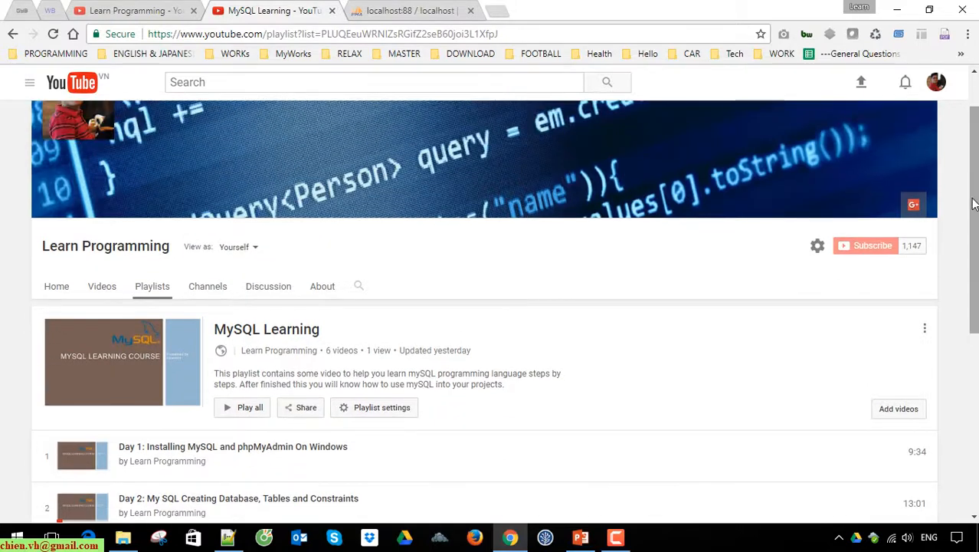